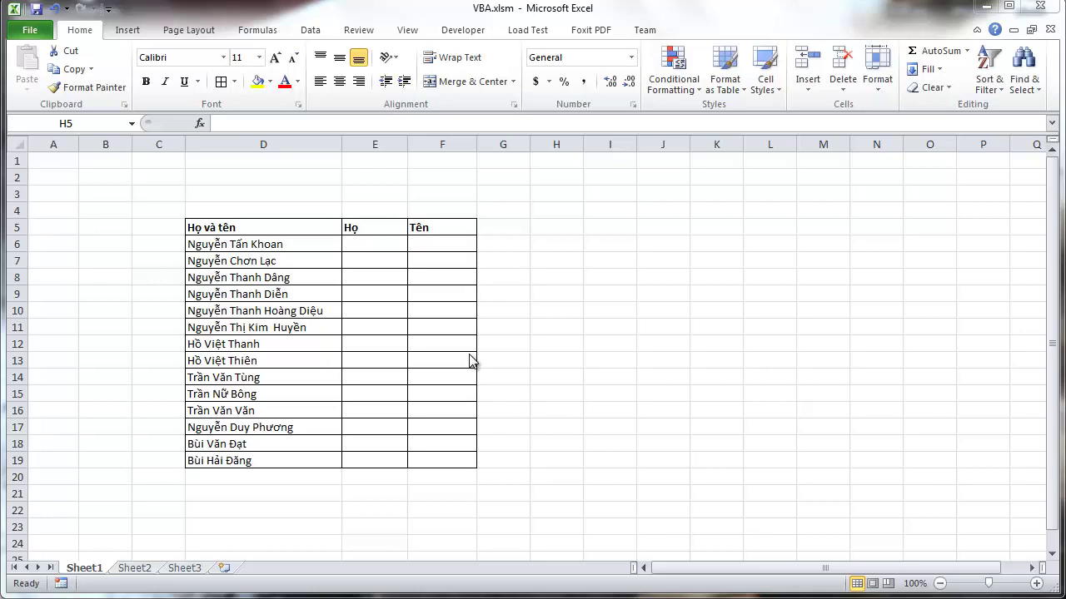
# Step through the full names listed in column D, top to bottom
pyautogui.click(248, 245)
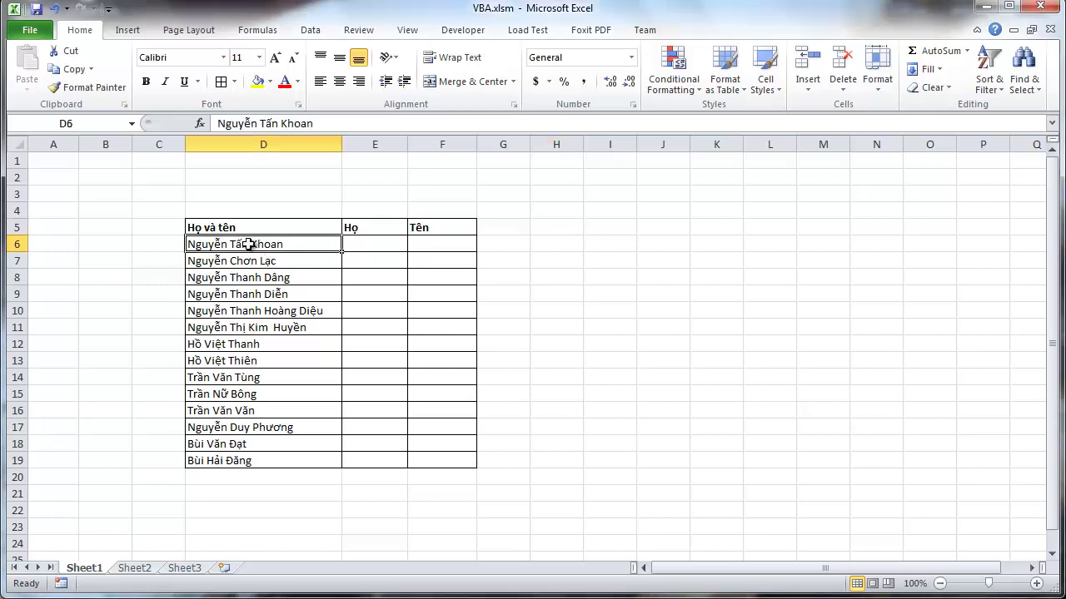
pyautogui.click(246, 260)
pyautogui.click(244, 244)
pyautogui.click(246, 261)
pyautogui.click(246, 277)
pyautogui.click(248, 293)
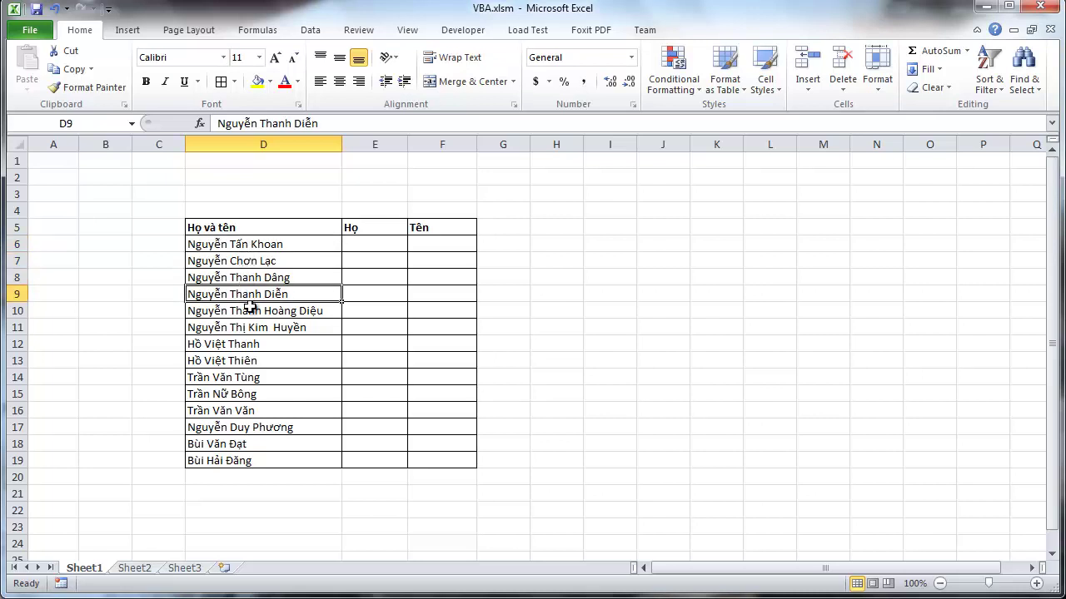
pyautogui.click(249, 310)
pyautogui.click(250, 327)
pyautogui.click(250, 344)
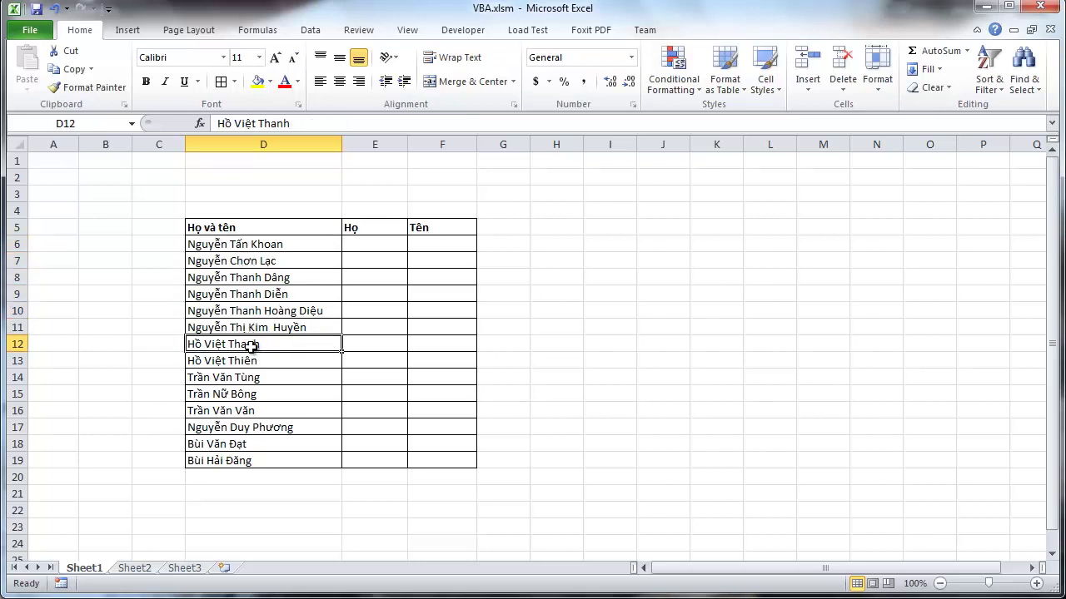
pyautogui.click(252, 361)
pyautogui.click(254, 378)
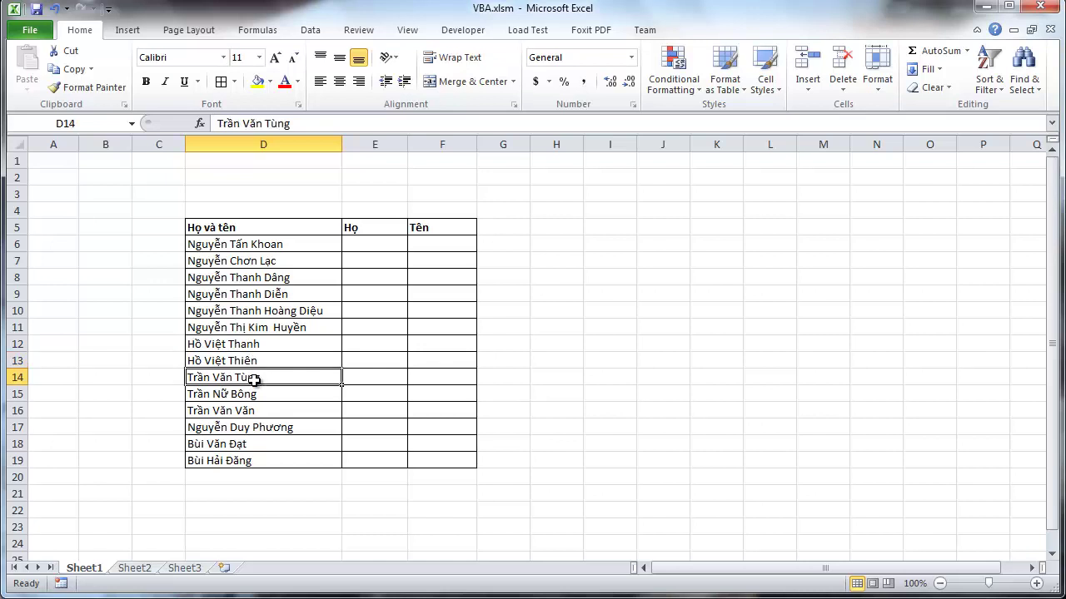
pyautogui.click(256, 394)
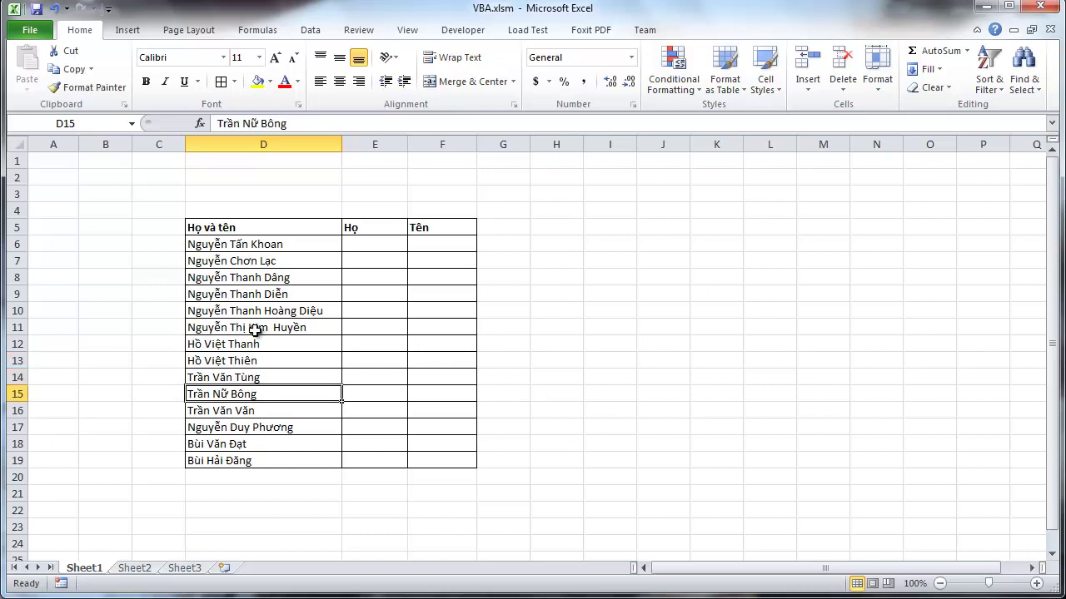
# Walk through the names again, select the range D6:D14, then reselect D6
pyautogui.click(254, 243)
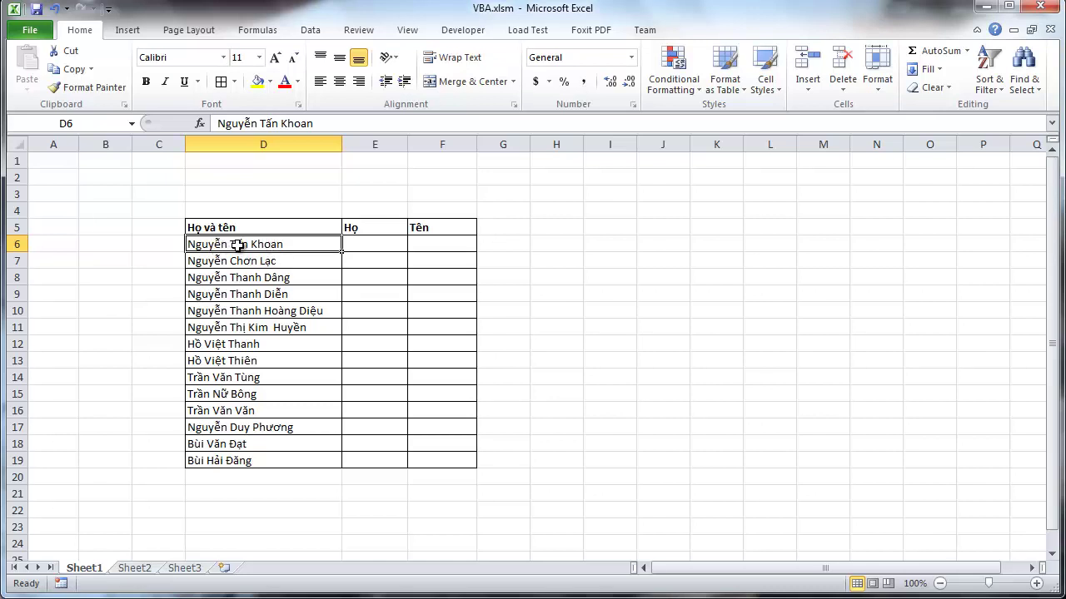
pyautogui.click(244, 261)
pyautogui.click(244, 278)
pyautogui.click(244, 294)
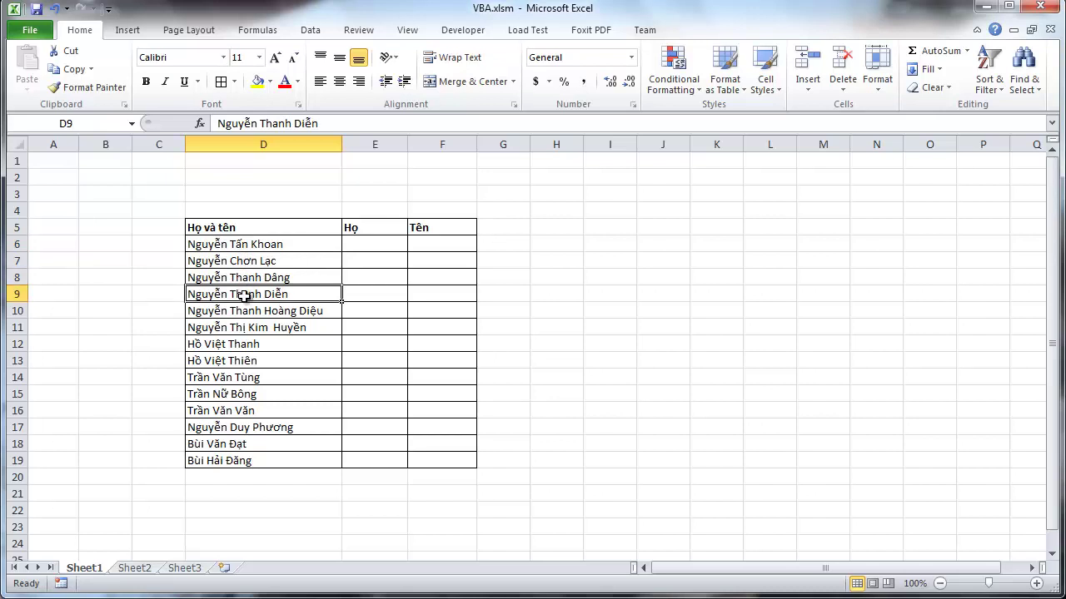
pyautogui.click(247, 310)
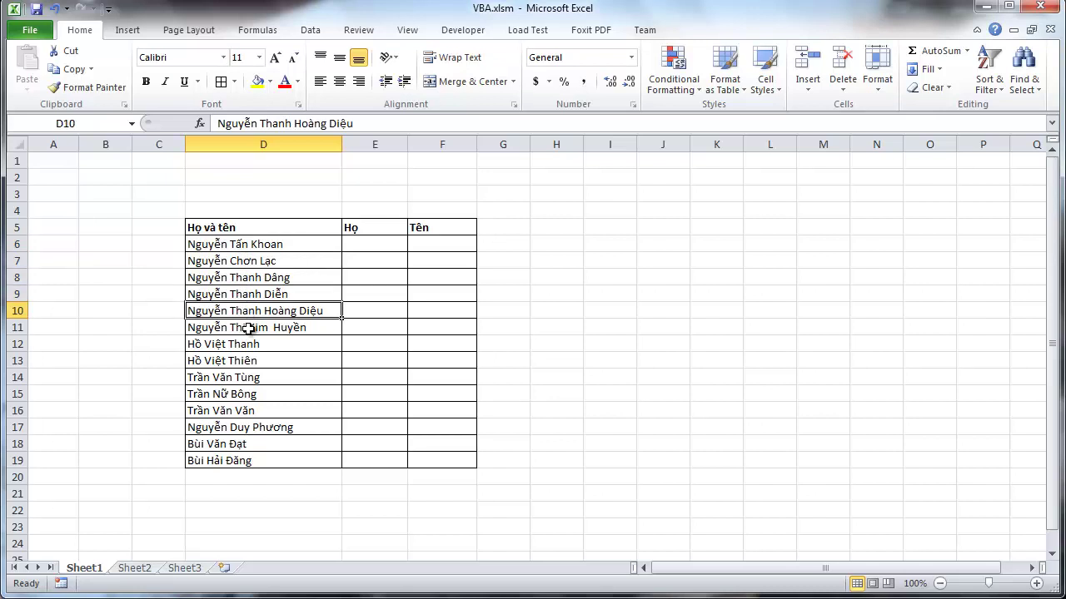
pyautogui.click(248, 328)
pyautogui.click(248, 344)
pyautogui.click(248, 360)
pyautogui.click(248, 378)
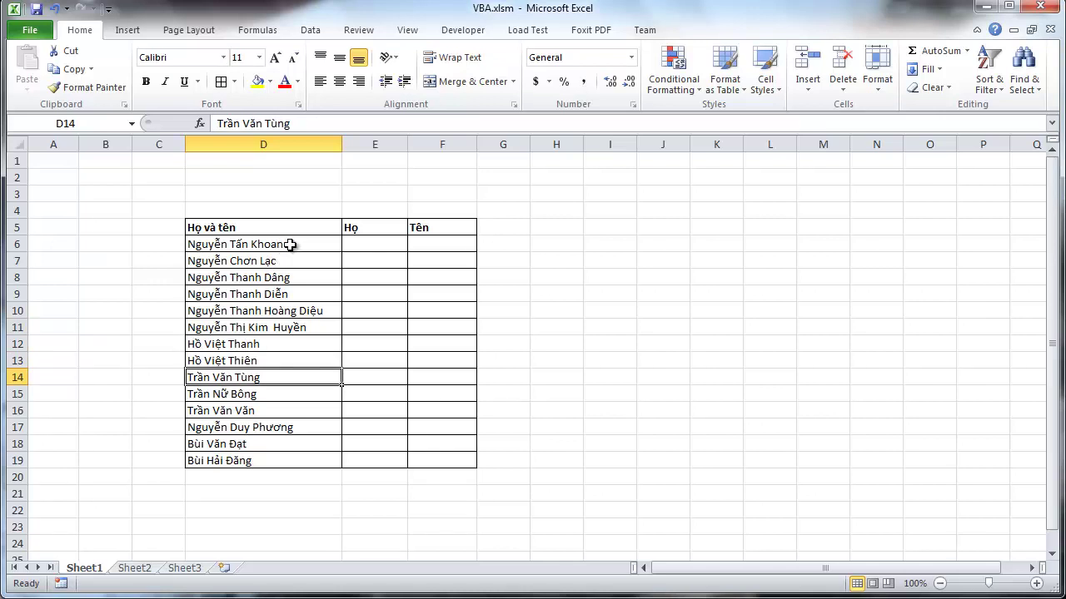
pyautogui.moveTo(289, 244); pyautogui.dragTo(288, 377)
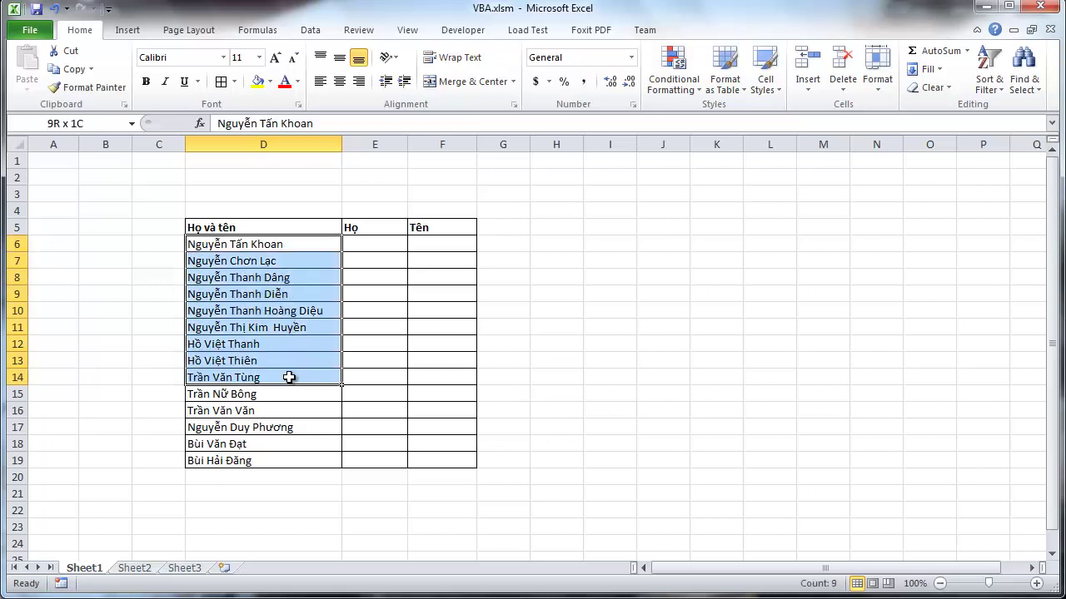
pyautogui.click(295, 247)
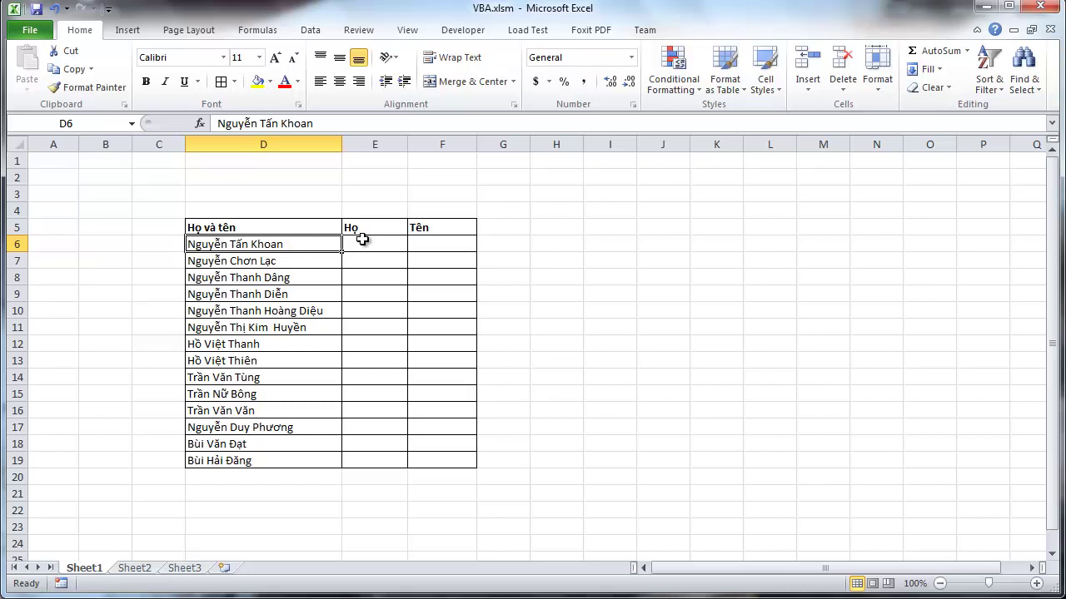
# Point out the empty Họ and Tên cells E6 and F6
pyautogui.click(368, 241)
pyautogui.click(417, 243)
pyautogui.click(404, 243)
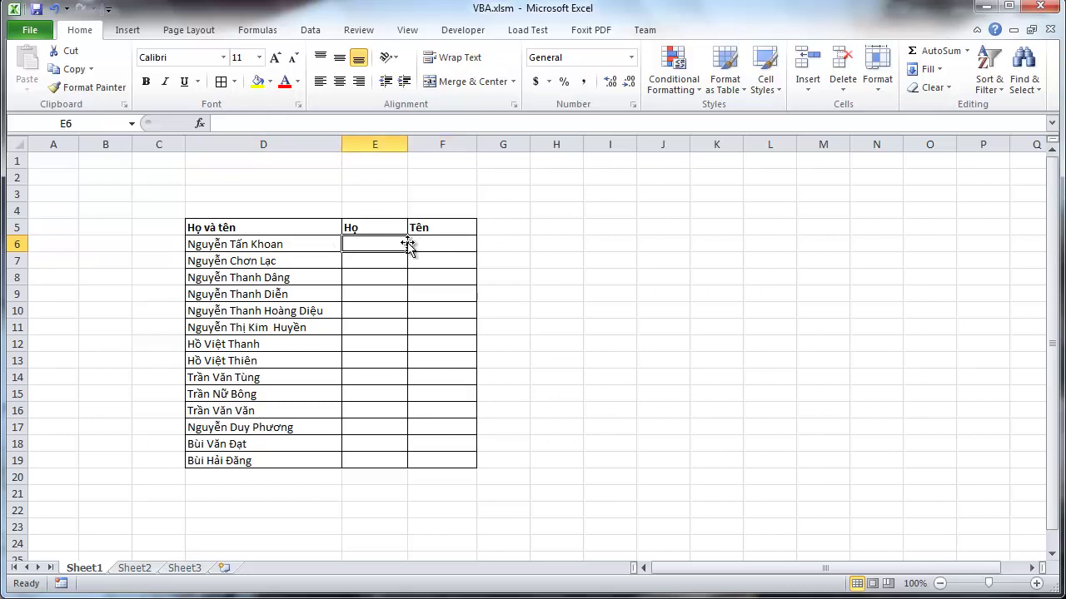
pyautogui.click(415, 243)
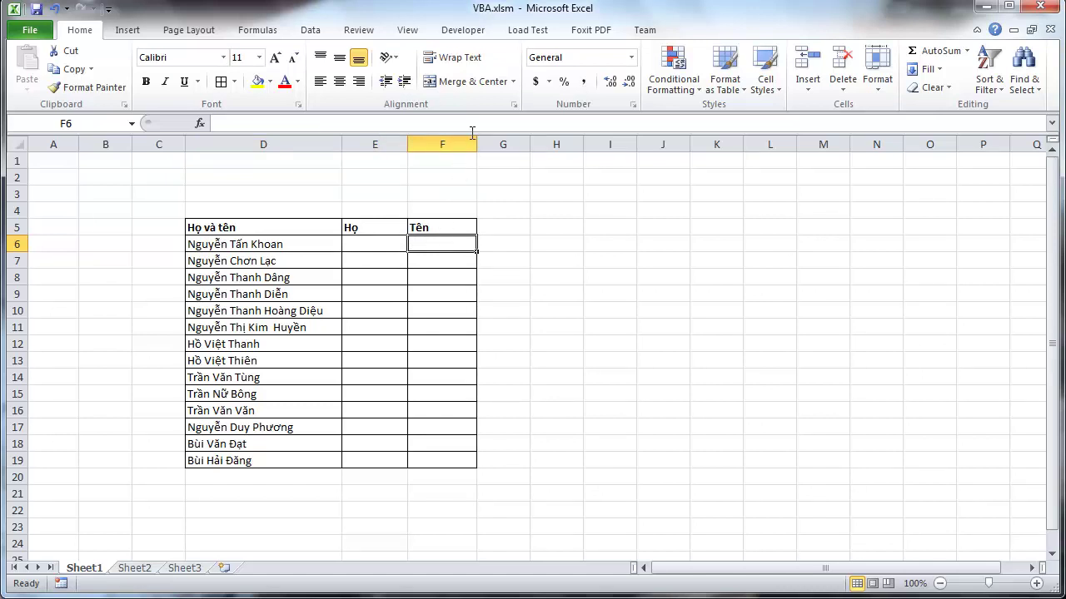
# From the Developer tab open the Visual Basic editor and insert a module into MyVBA
pyautogui.click(463, 30)
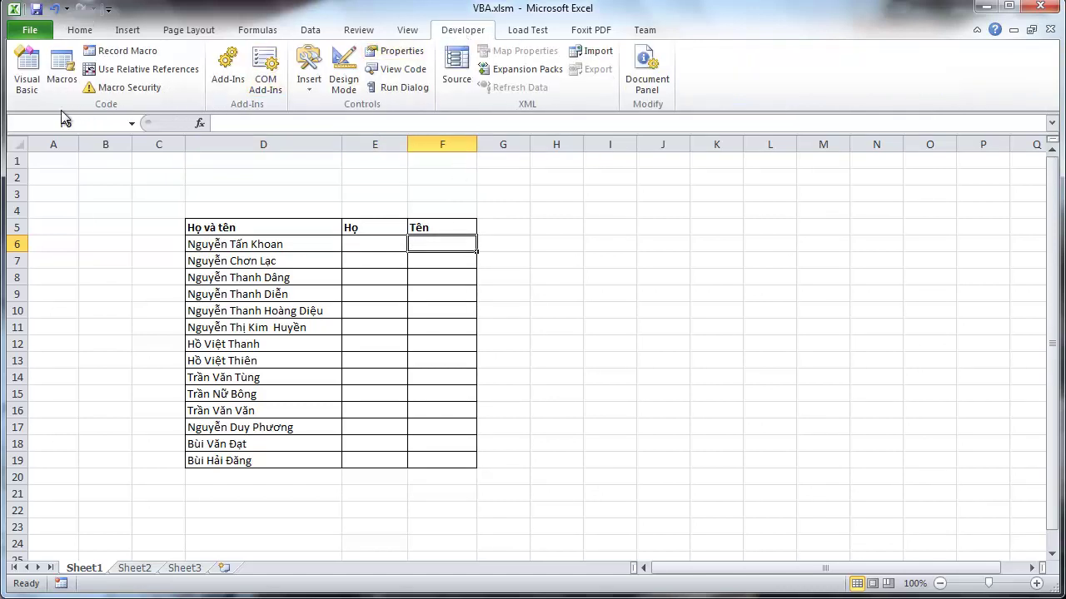
pyautogui.click(24, 93)
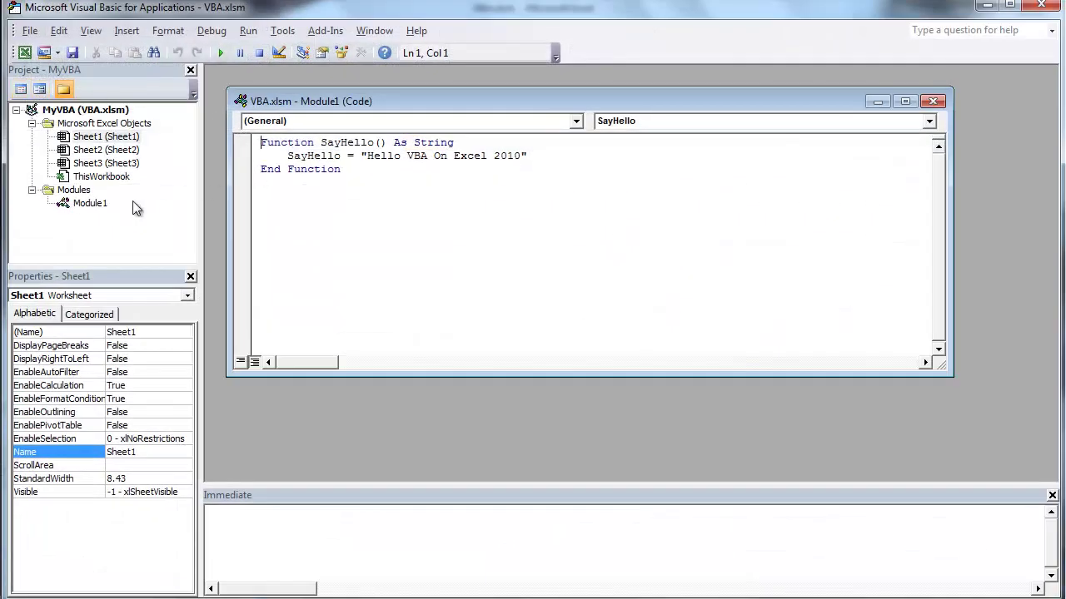
pyautogui.click(102, 206)
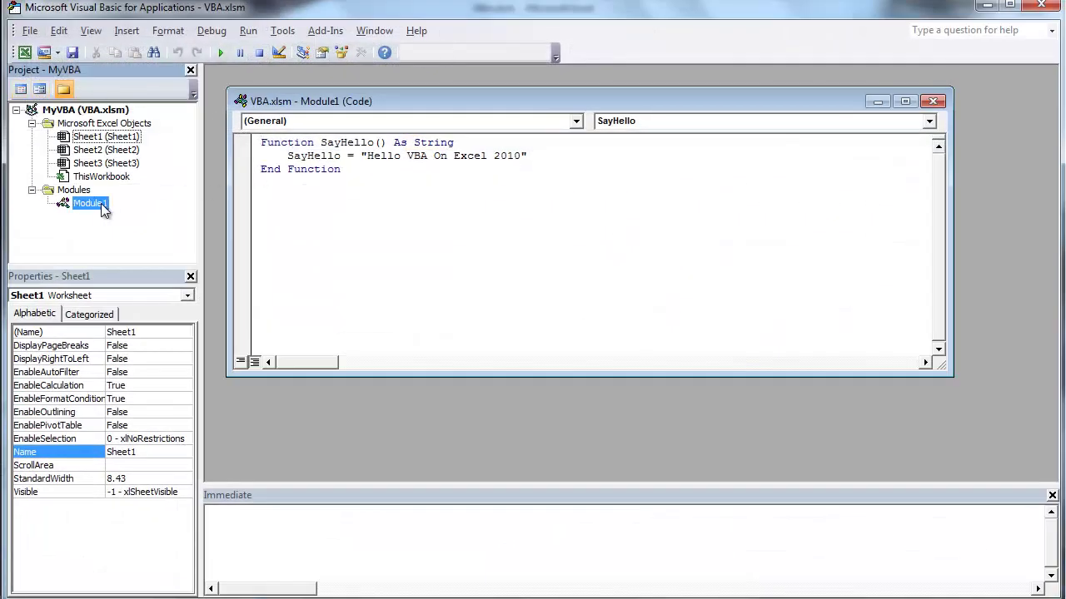
pyautogui.click(83, 124)
pyautogui.rightClick(85, 110)
pyautogui.click(121, 164)
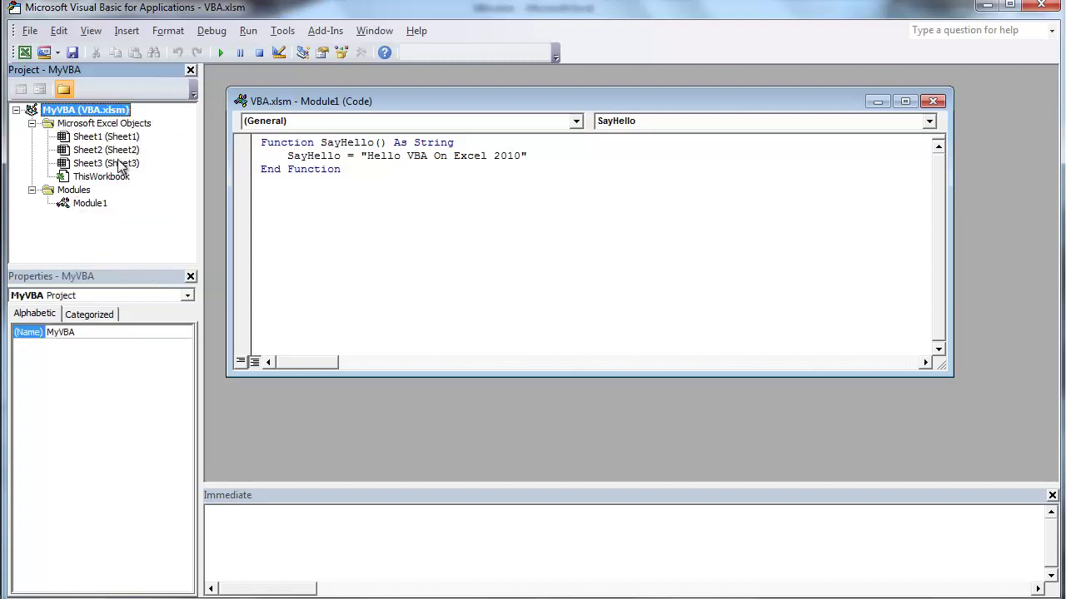
pyautogui.rightClick(100, 114)
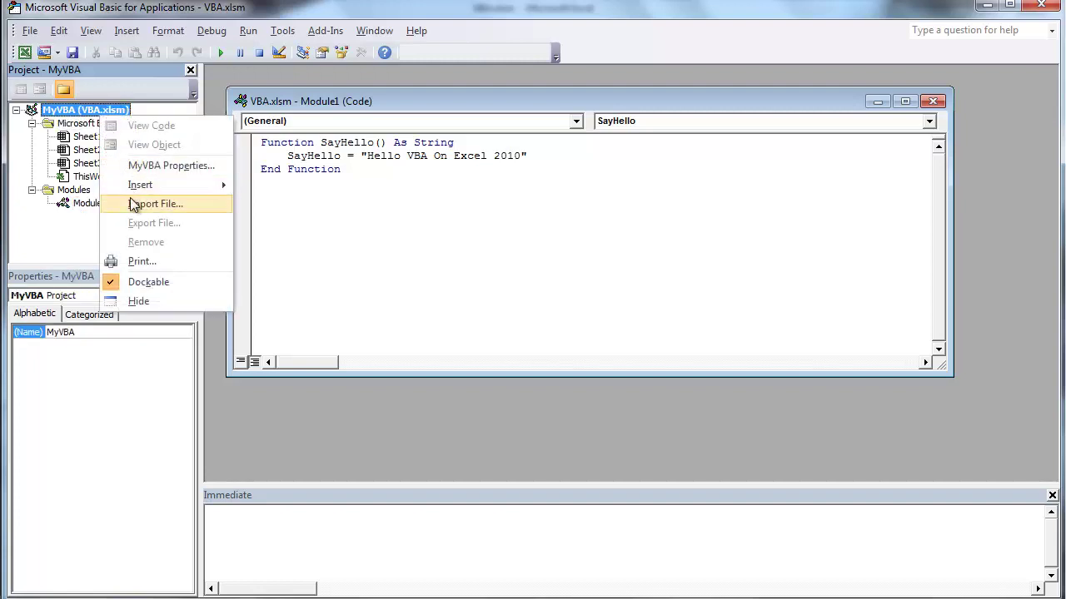
pyautogui.moveTo(139, 185)
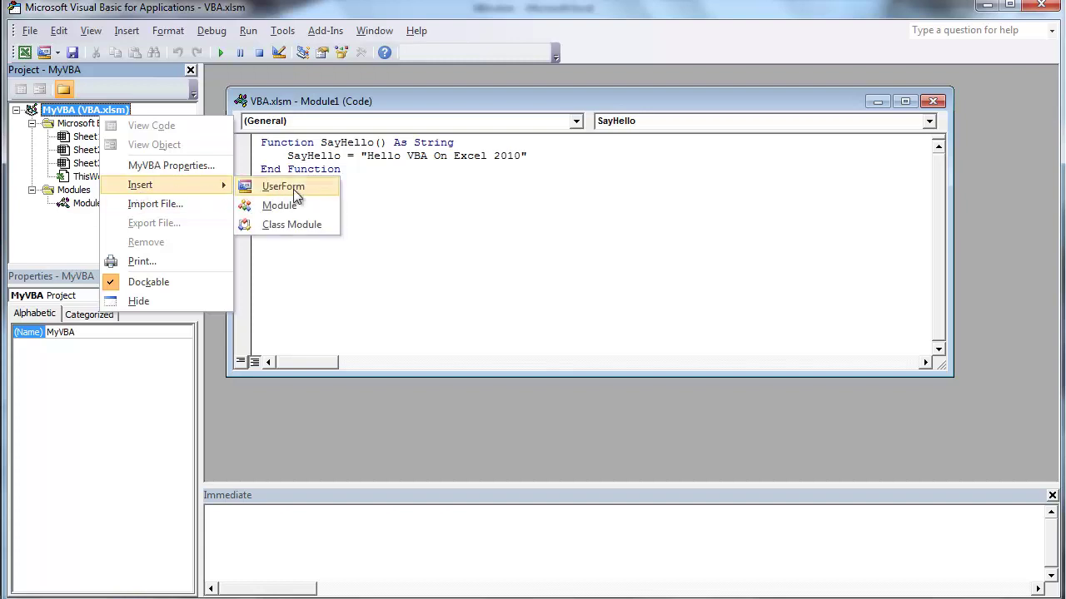
pyautogui.click(296, 205)
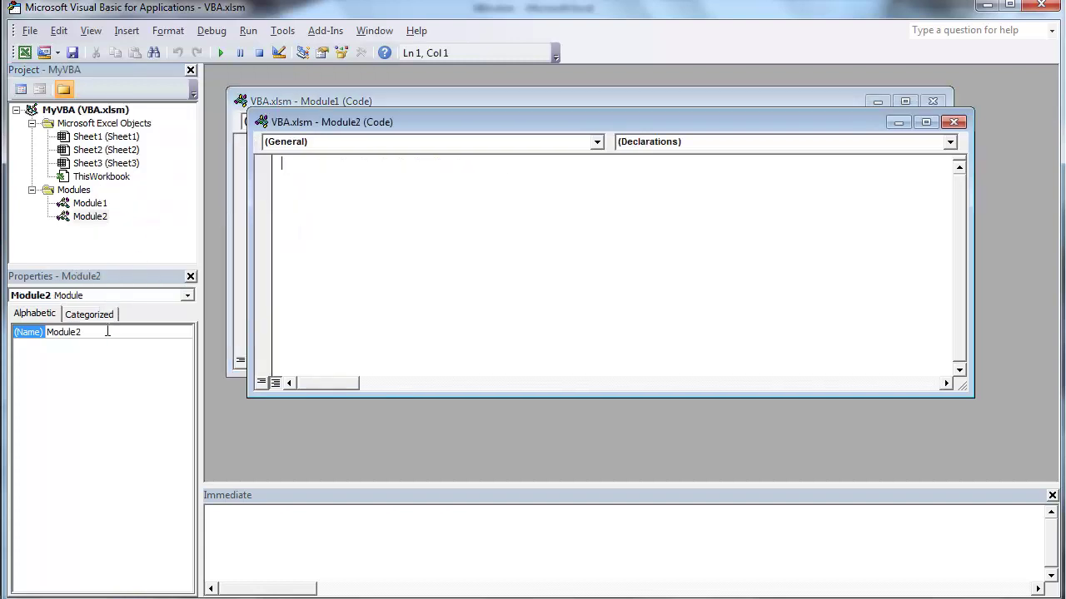
# Set the new module's (Name) property to XuLyChuoi and close Module1's code window
pyautogui.click(30, 333)
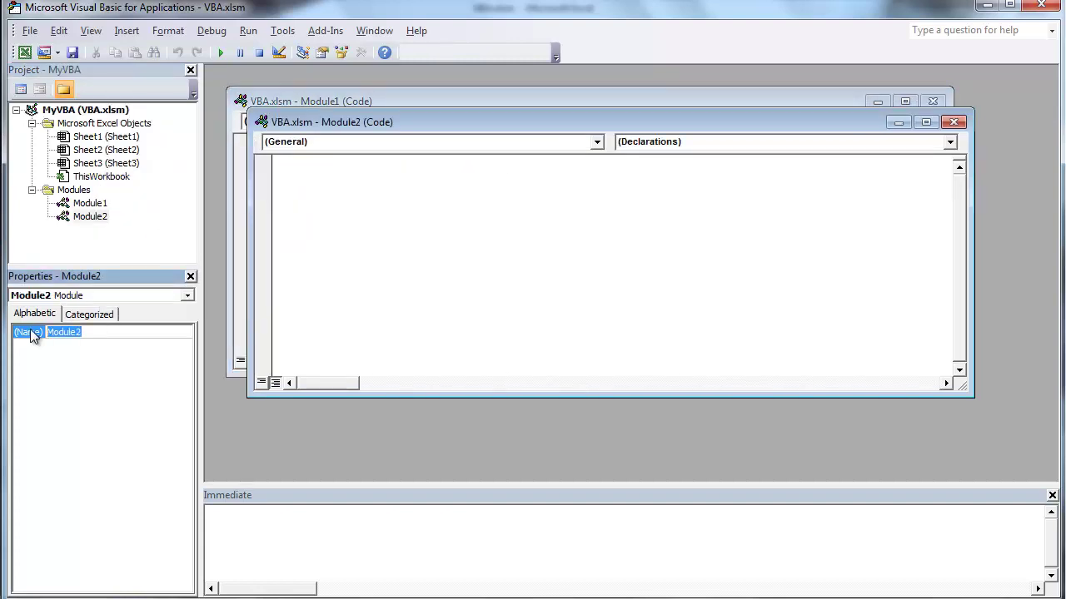
pyautogui.write('XuLy')
pyautogui.write('Chuoi')
pyautogui.press('Return')
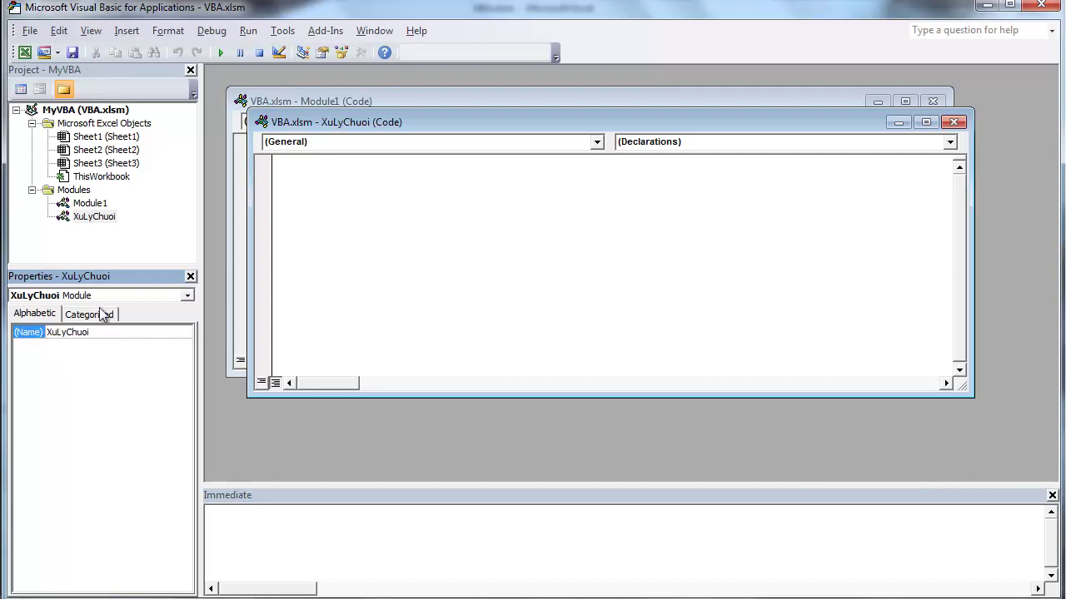
pyautogui.click(300, 177)
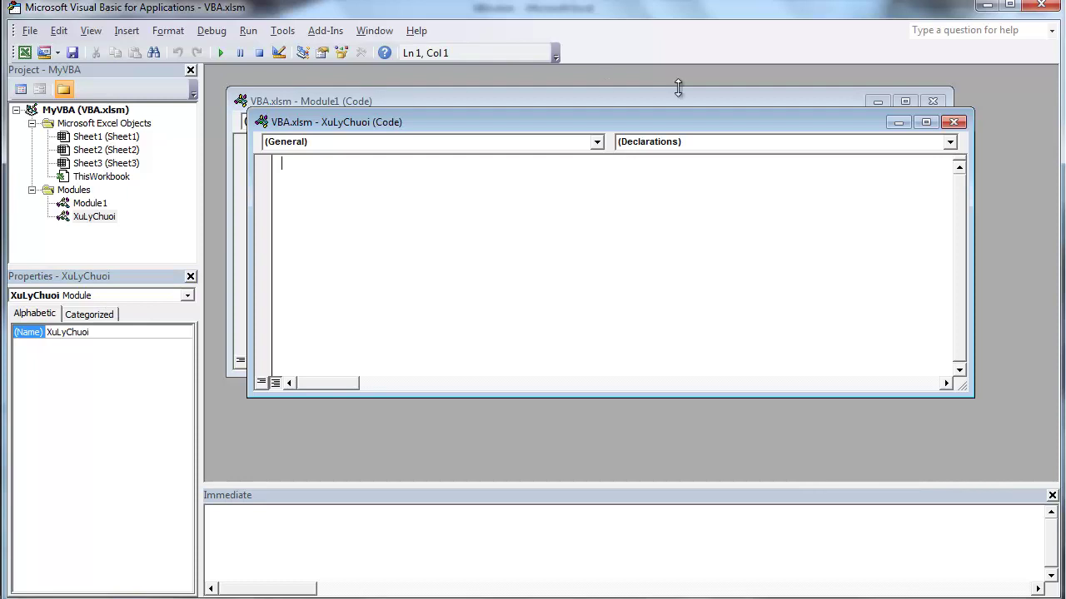
pyautogui.click(932, 101)
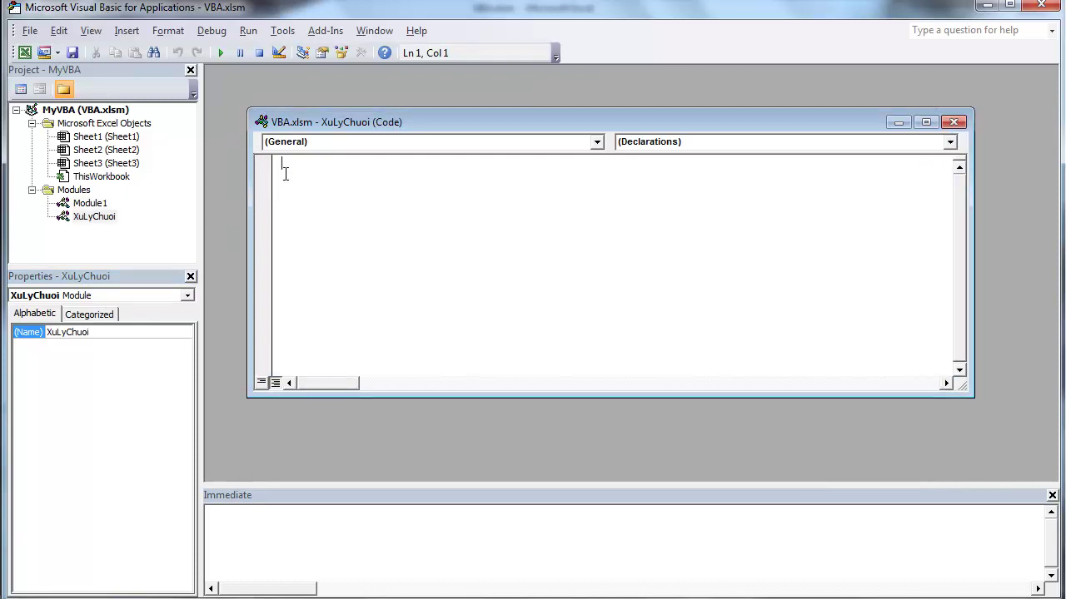
# Declare Function TachTen(HoTen As String) As String with an indented sample full-name comment
pyautogui.write('functi')
pyautogui.write('on ')
pyautogui.write('TachTen')
pyautogui.write('(')
pyautogui.write('Ho')
pyautogui.write('Ten á')
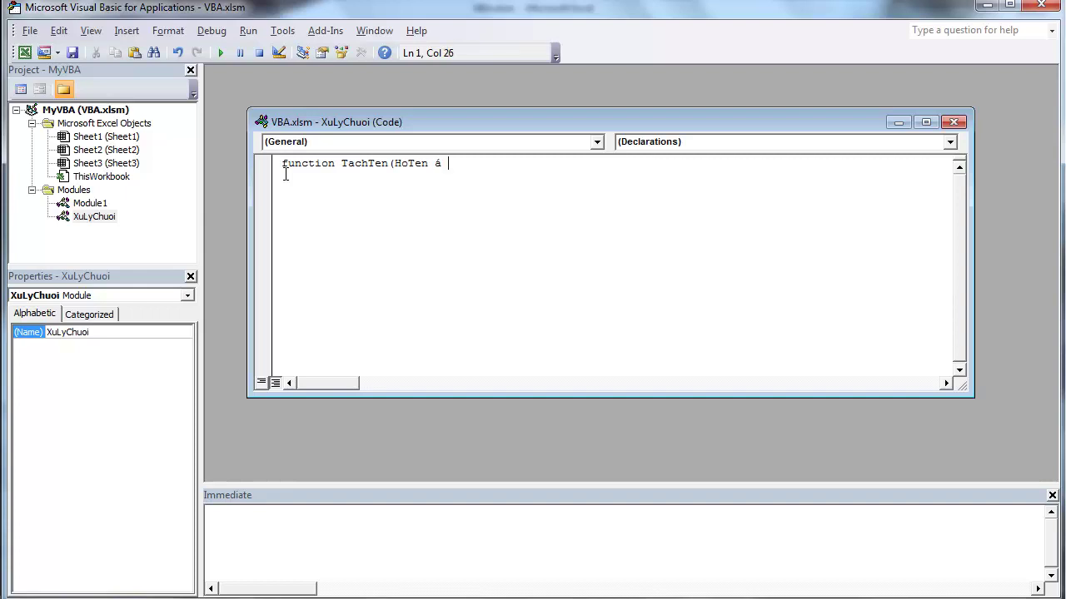
pyautogui.write('s str')
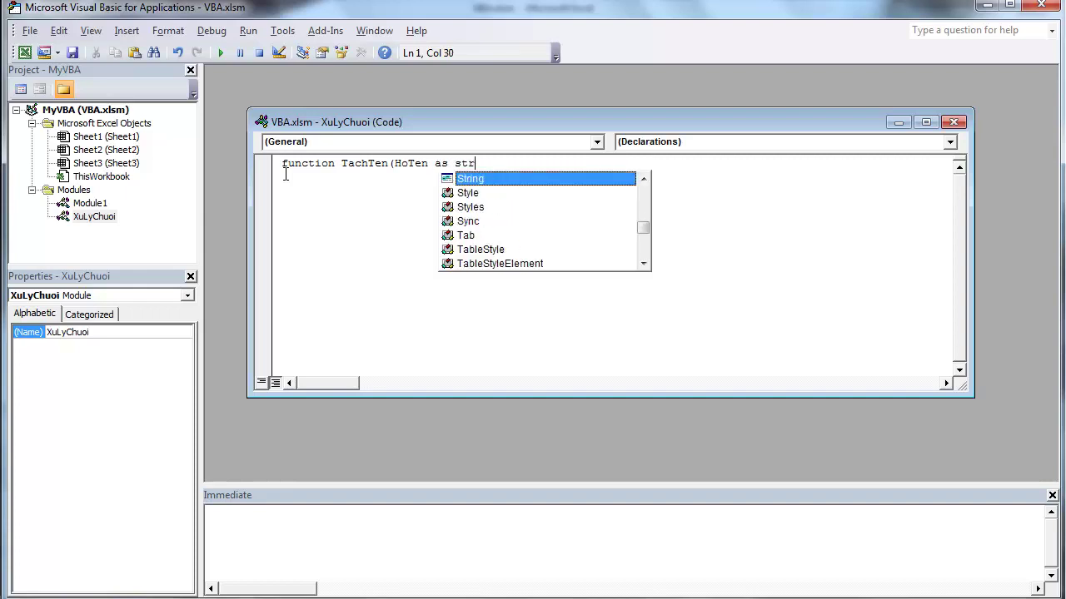
pyautogui.write('ing)')
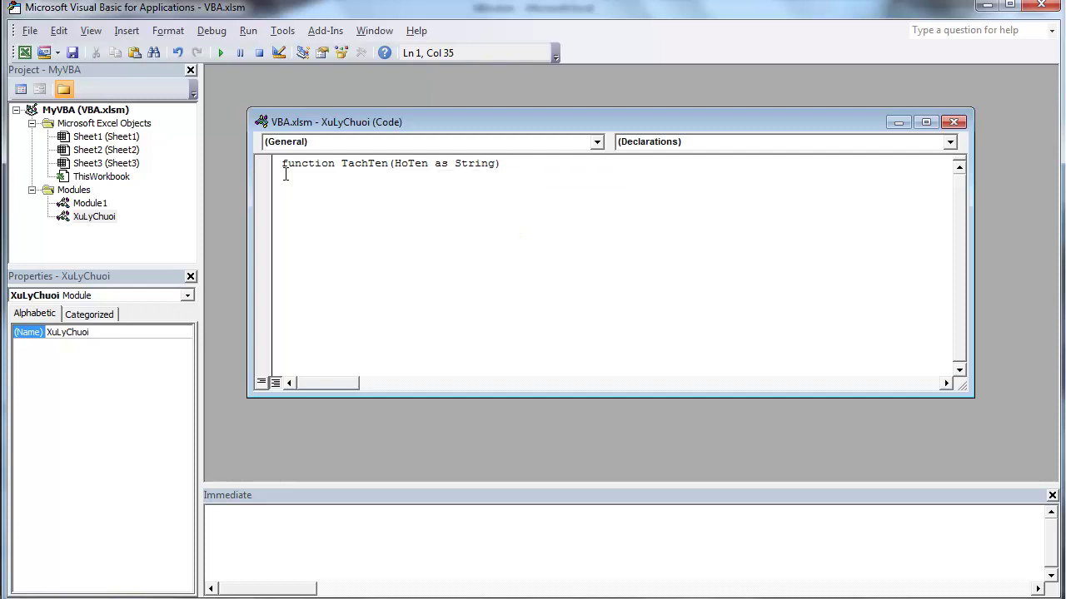
pyautogui.write('as')
pyautogui.write(' s')
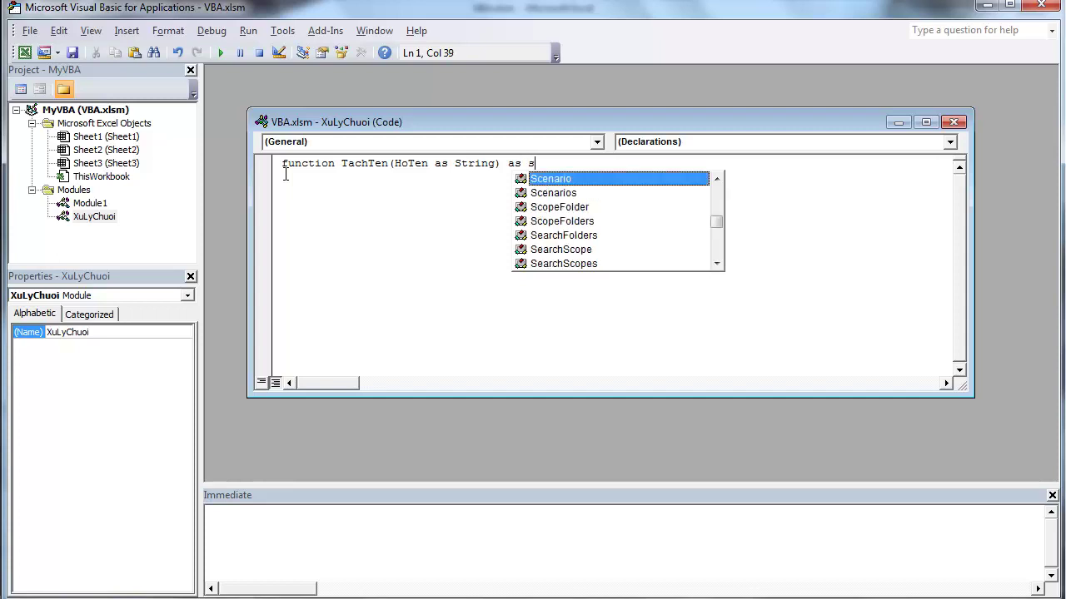
pyautogui.write('tr')
pyautogui.press('Return')
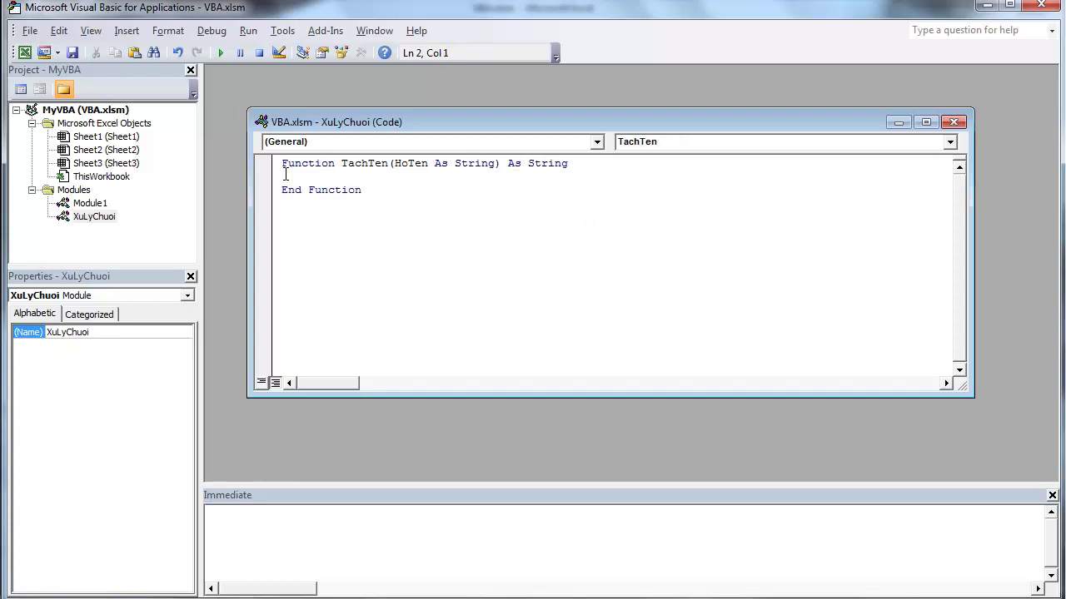
pyautogui.press('Tab')
pyautogui.write('Ngu')
pyautogui.write('yen Duy Ph')
pyautogui.write('uong')
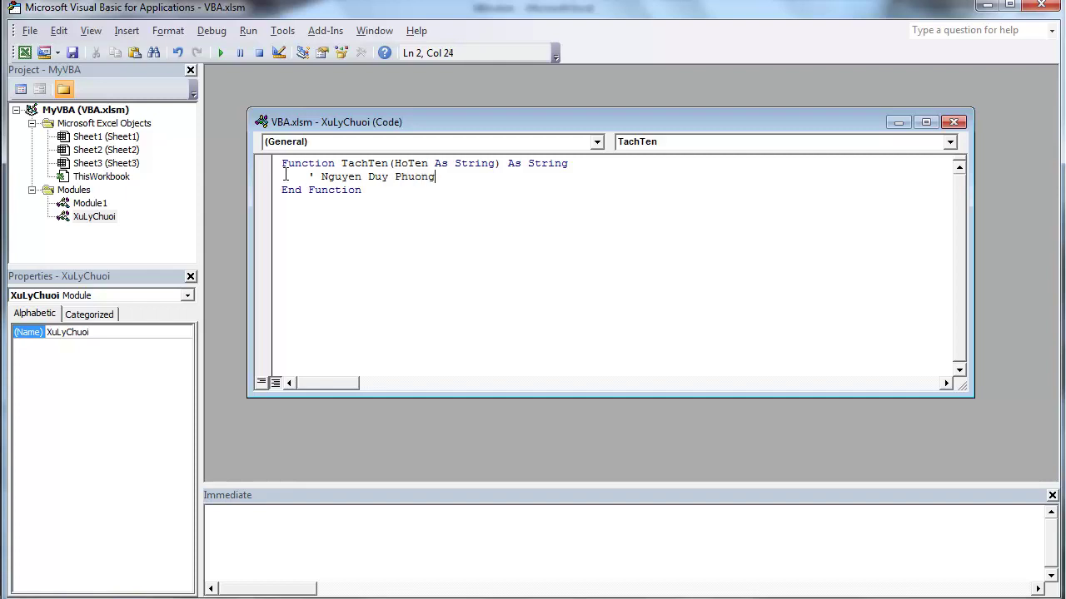
pyautogui.press('Return')
# Trim the comment's last letter and insert ByVal before the HoTen parameter
pyautogui.click(436, 177)
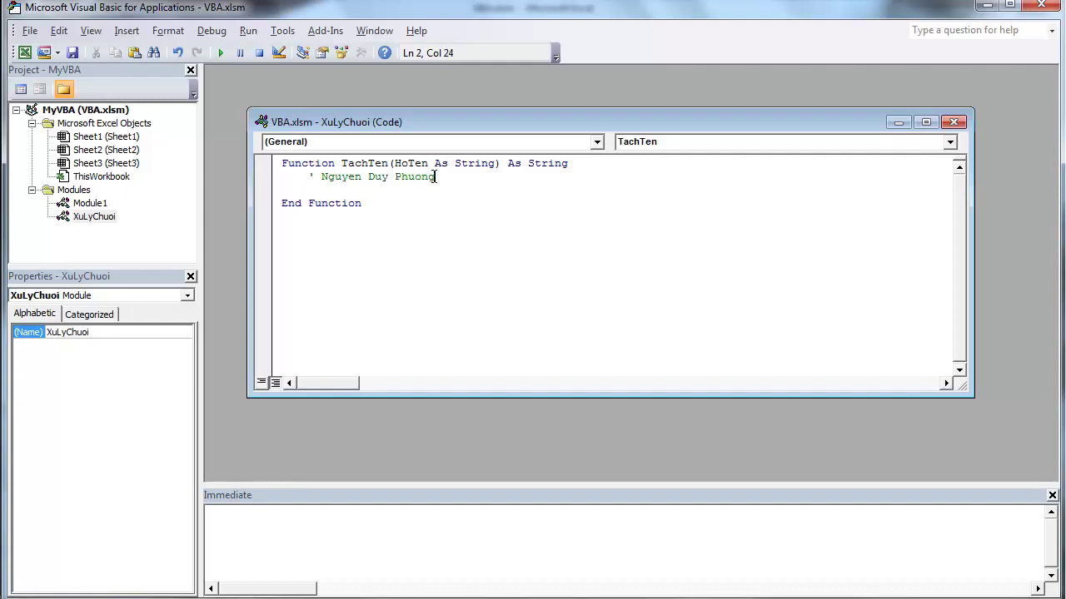
pyautogui.moveTo(436, 177); pyautogui.dragTo(428, 176)
pyautogui.click(428, 176)
pyautogui.hotkey('shift', 'Left')
pyautogui.click(395, 189)
pyautogui.click(393, 164)
pyautogui.write('va')
pyautogui.press('BackSpace')
pyautogui.press('BackSpace')
pyautogui.write('by')
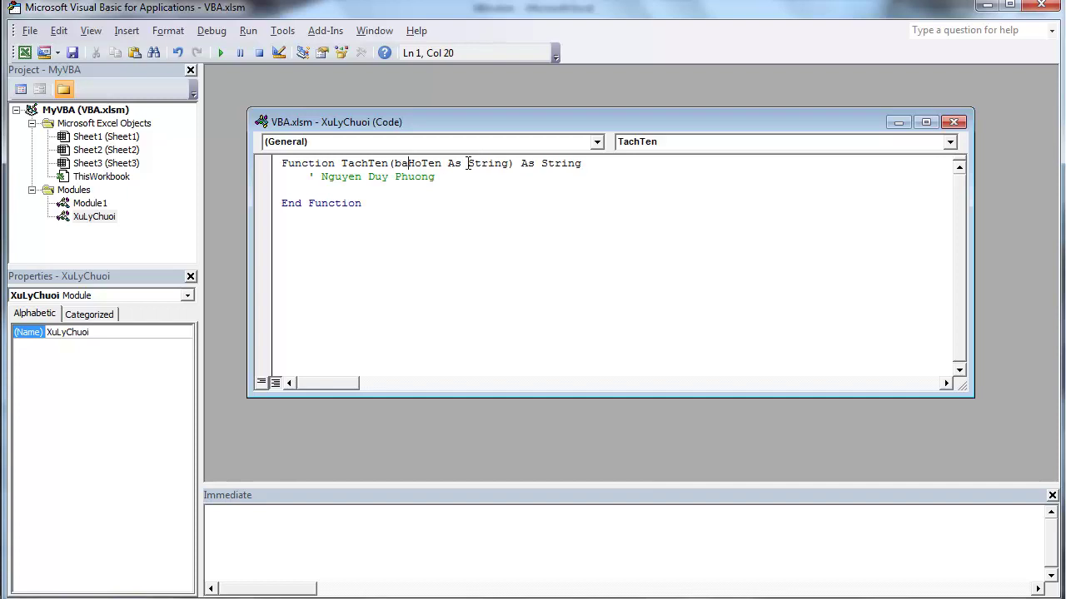
pyautogui.press('BackSpace')
pyautogui.press('BackSpace')
pyautogui.write('byt')
pyautogui.press('BackSpace')
pyautogui.write('va')
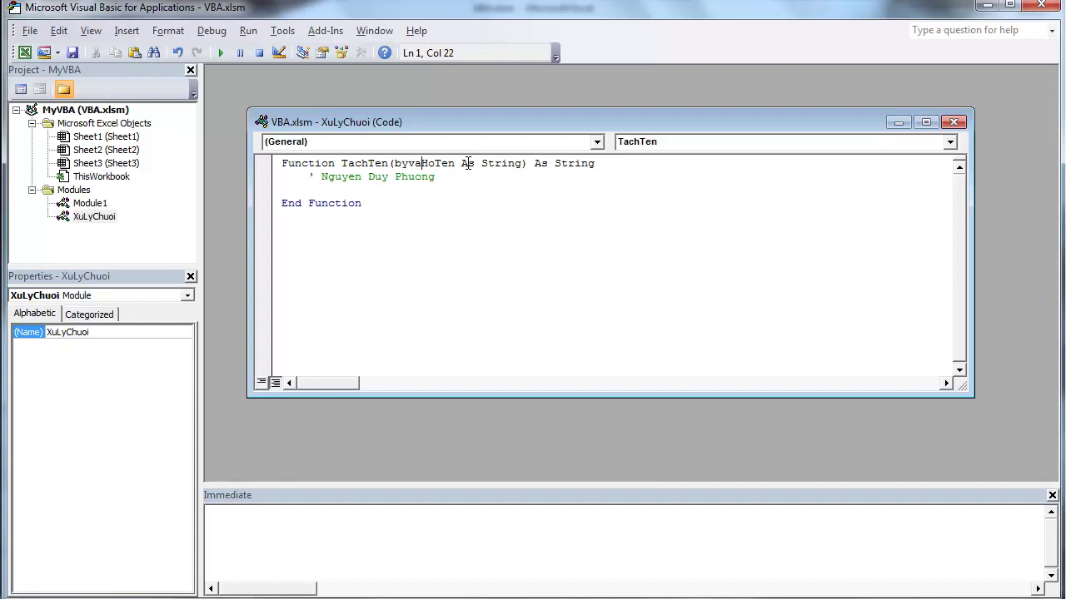
pyautogui.write('l')
# Add HoTen = Trim(HoTen) and a For i = Len(HoTen) To 1 Step -1 … Next i loop
pyautogui.click(377, 190)
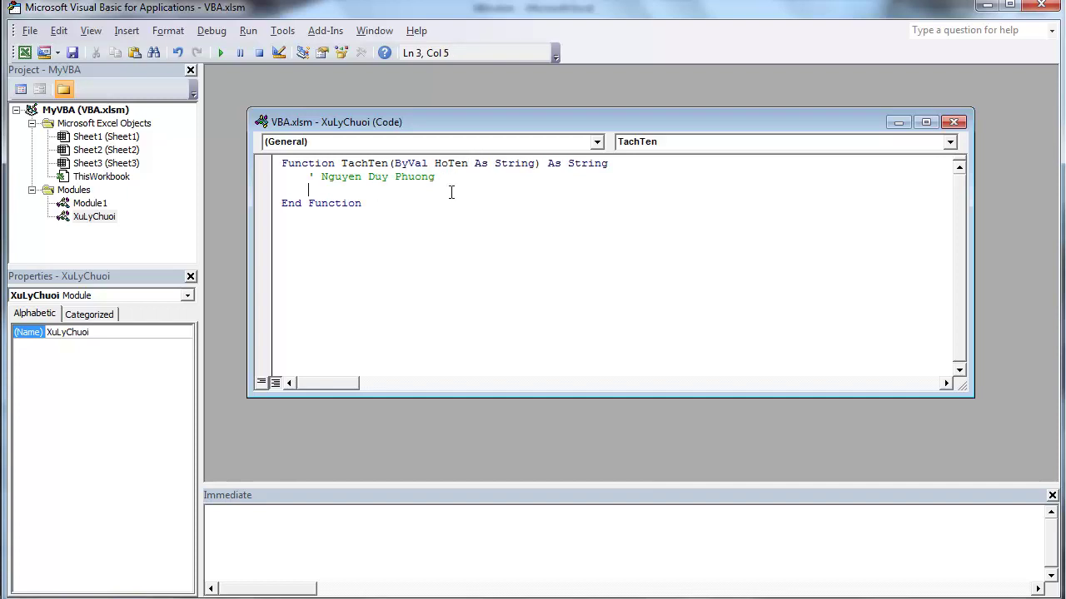
pyautogui.write('Ho')
pyautogui.write('Ten = t')
pyautogui.write('rim(')
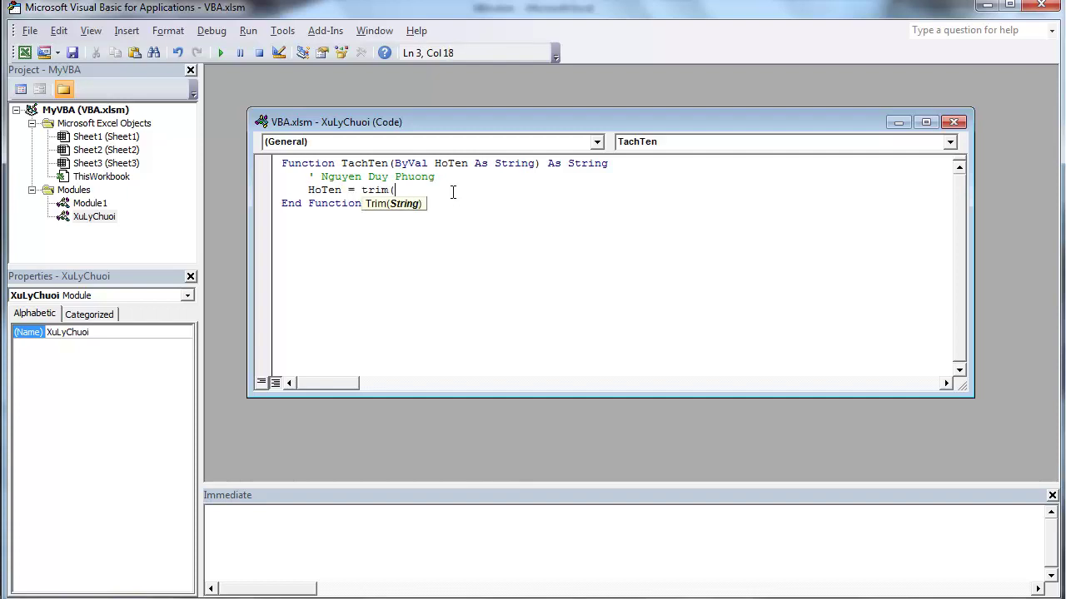
pyautogui.write('Hoten')
pyautogui.press('BackSpace')
pyautogui.press('BackSpace')
pyautogui.press('BackSpace')
pyautogui.write('Ten')
pyautogui.write(')')
pyautogui.press('Return')
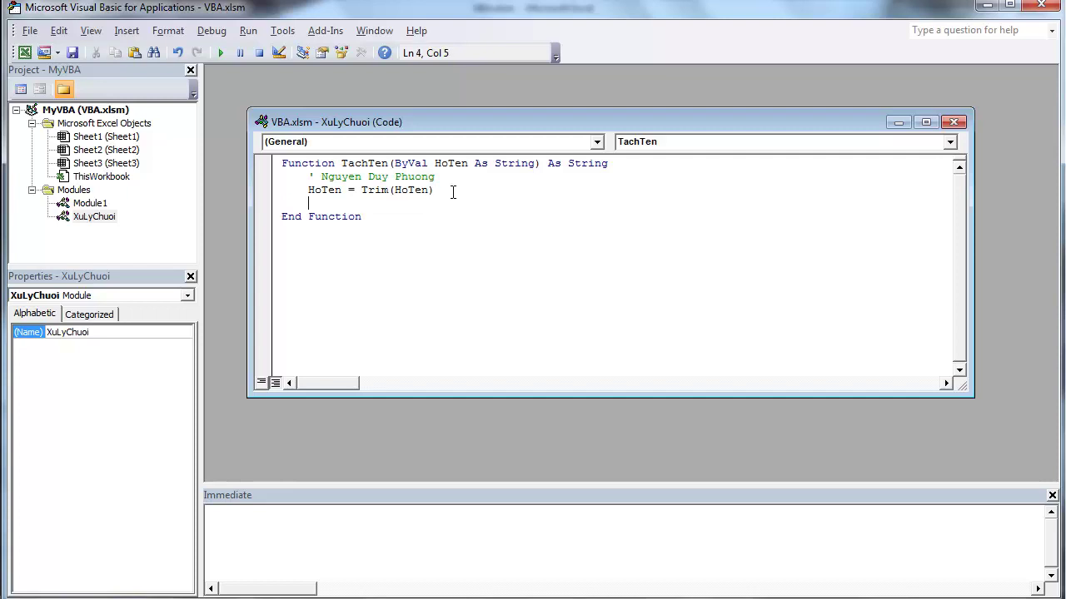
pyautogui.write('fo')
pyautogui.write('r i = ')
pyautogui.write('len(')
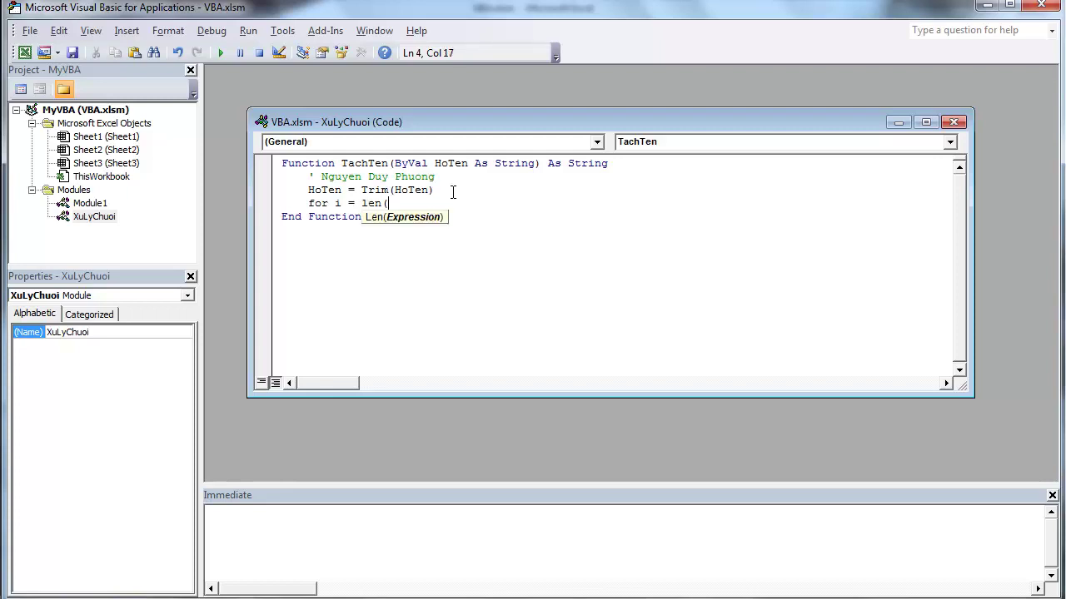
pyautogui.write('HoTen')
pyautogui.write(') ')
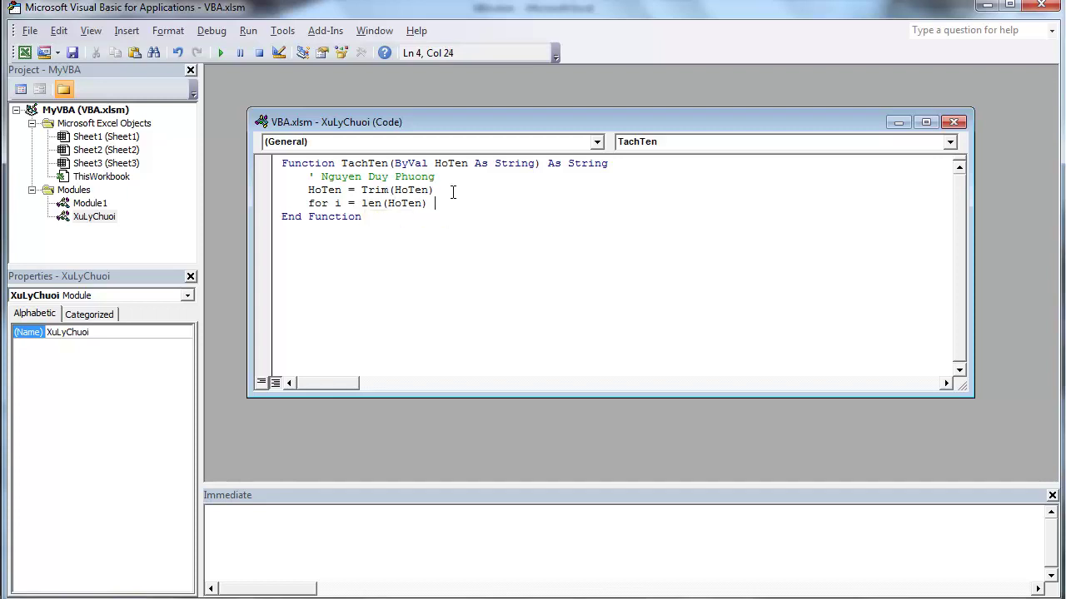
pyautogui.write('to 1 ')
pyautogui.write('s')
pyautogui.write('tep -1')
pyautogui.press('Return')
pyautogui.press('Return')
pyautogui.write('next i')
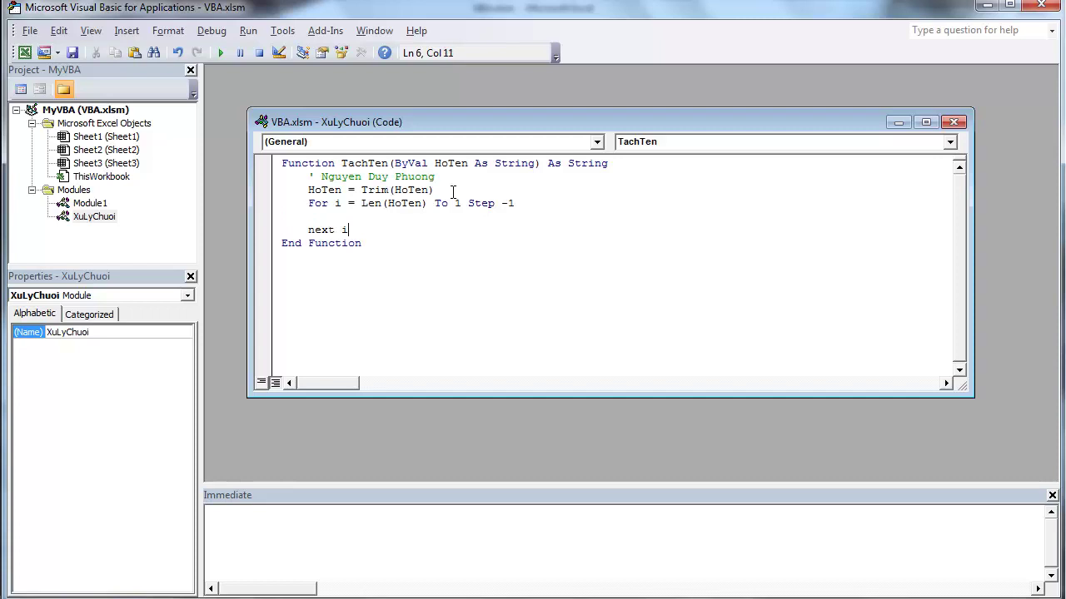
pyautogui.click(416, 165)
pyautogui.click(455, 176)
pyautogui.moveTo(455, 176); pyautogui.dragTo(308, 176)
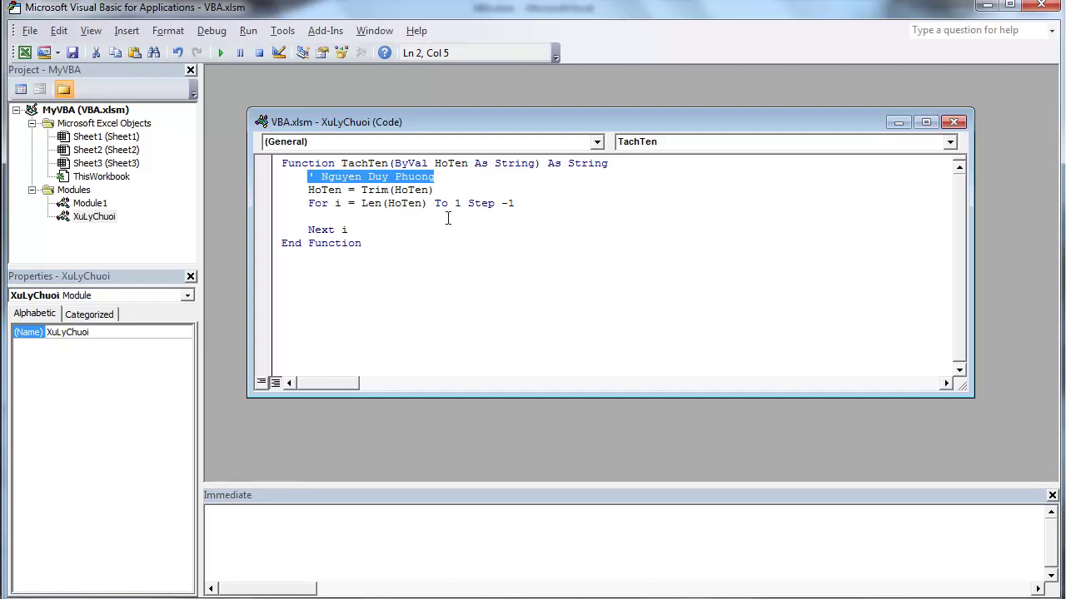
# Replace the comment with Dim i As Integer and dismiss the compile error
pyautogui.write('dim i as in')
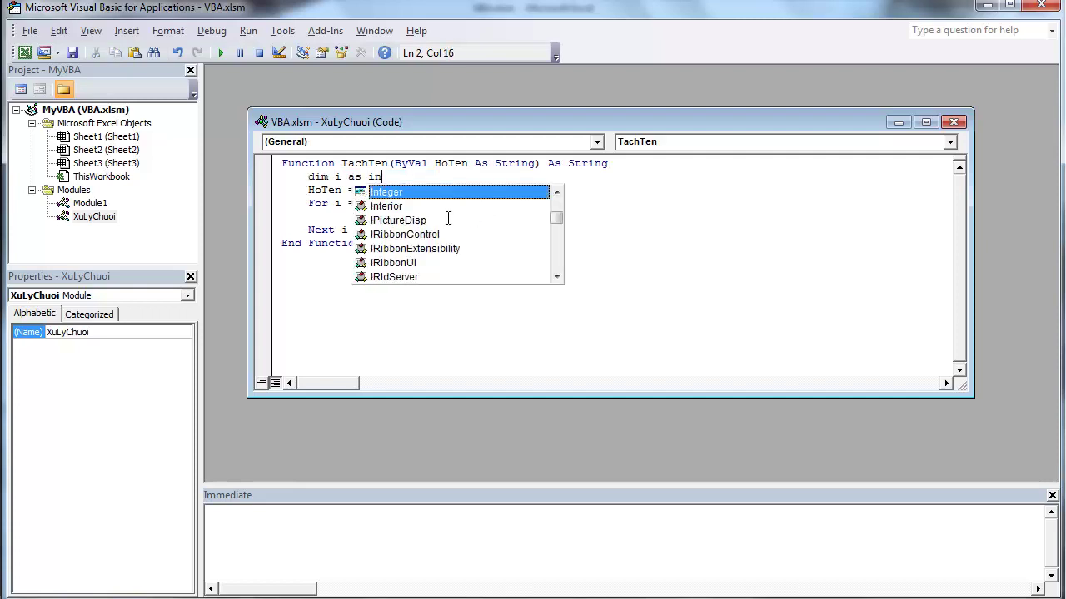
pyautogui.press('Return')
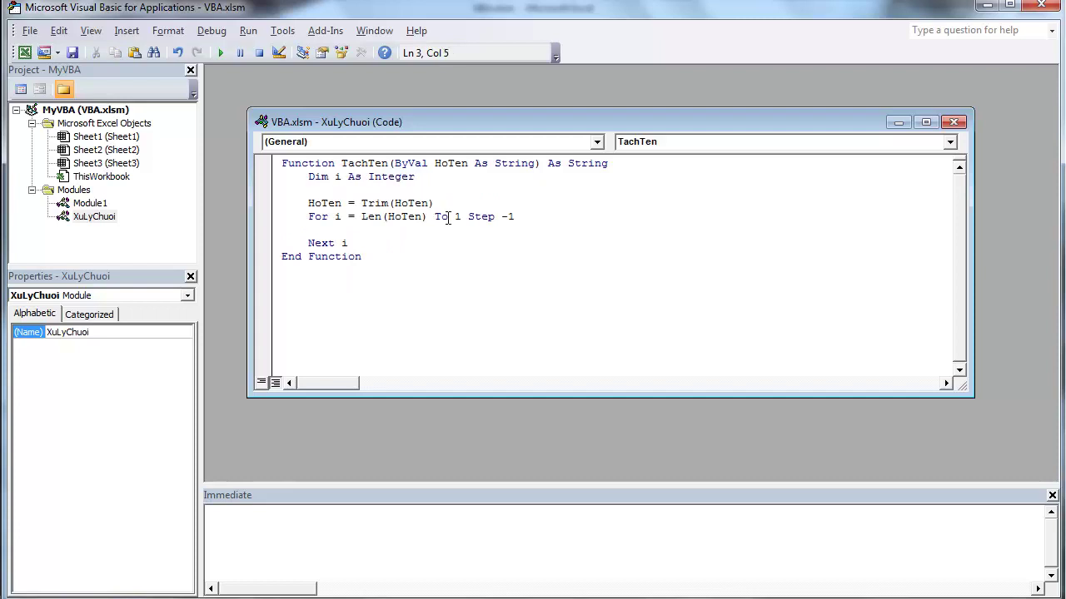
pyautogui.click(408, 229)
pyautogui.press('Tab')
pyautogui.write('if(')
pyautogui.press('BackSpace')
pyautogui.click(382, 191)
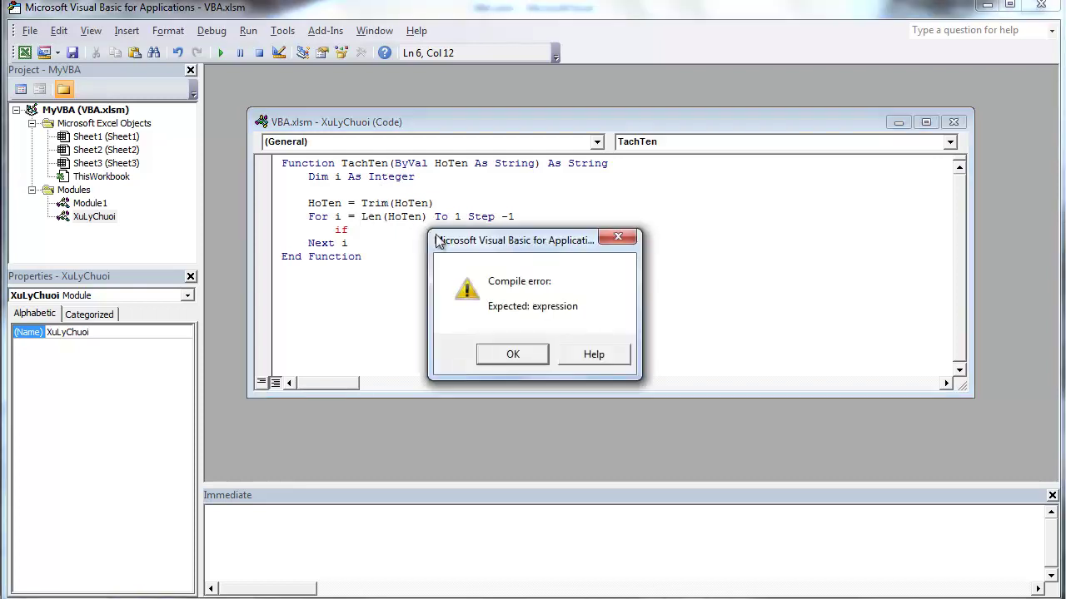
pyautogui.click(488, 359)
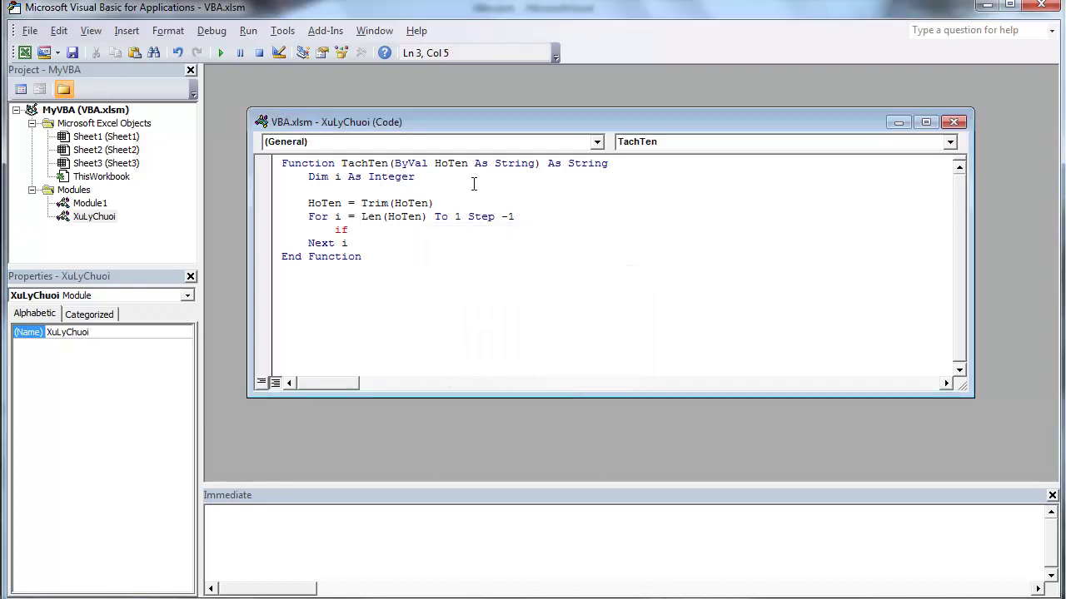
# Add Dim kt As String and begin kt = Mid( inside the loop
pyautogui.write('dim kt as s')
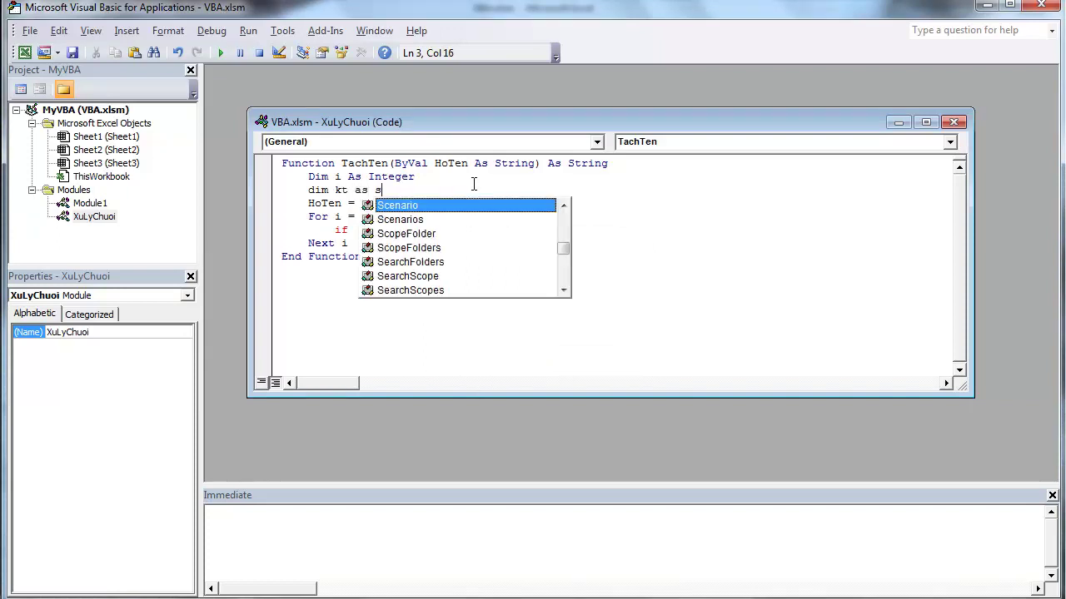
pyautogui.write('tring')
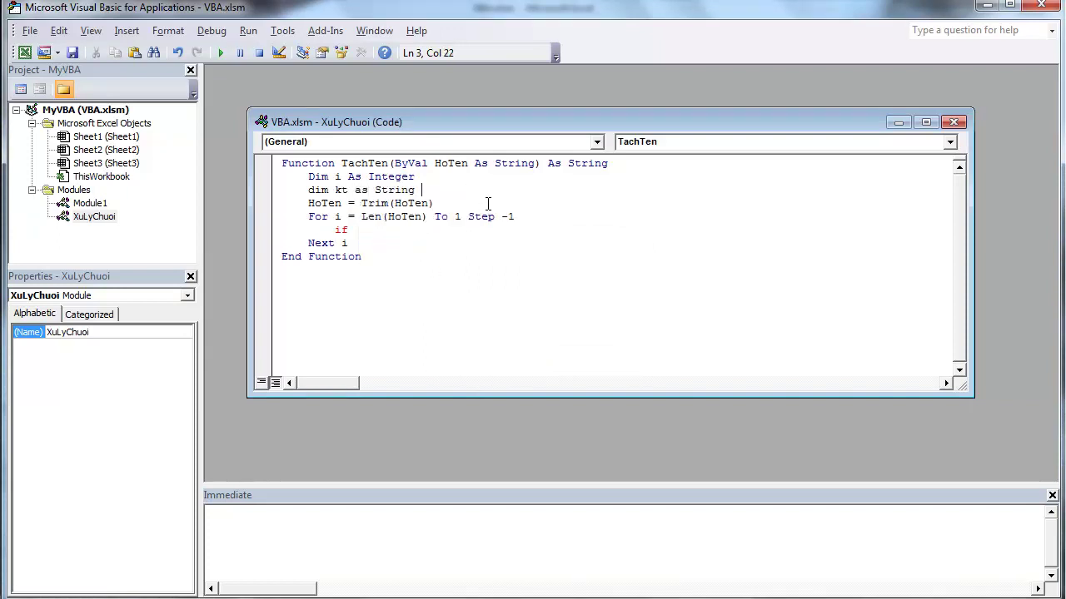
pyautogui.click(537, 214)
pyautogui.press('Return')
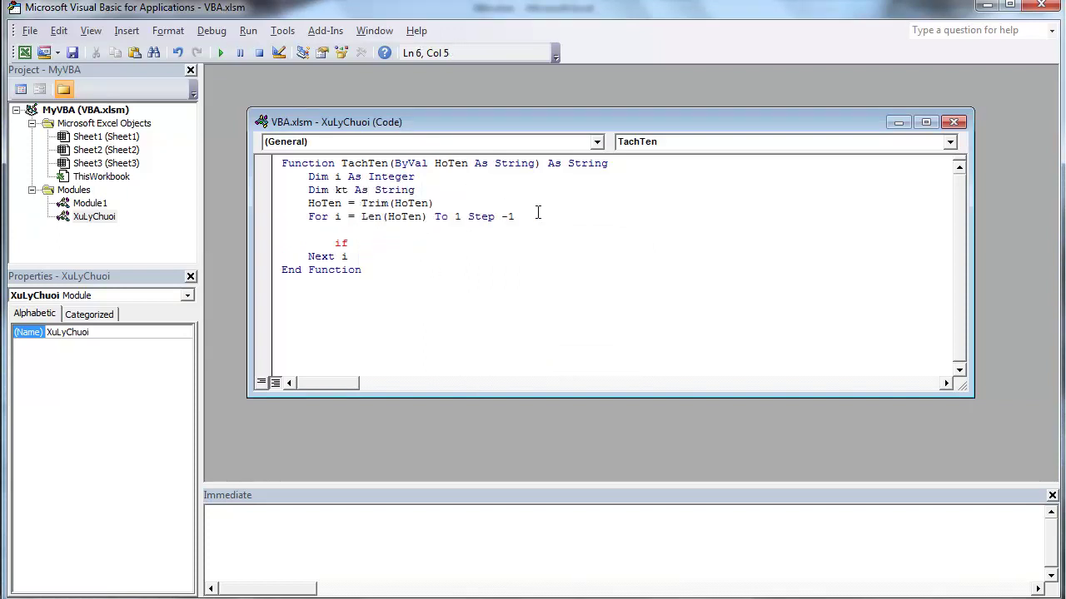
pyautogui.press('Tab')
pyautogui.write('dim')
pyautogui.press('BackSpace')
pyautogui.press('BackSpace')
pyautogui.press('BackSpace')
pyautogui.write('kt = mid')
pyautogui.write('(')
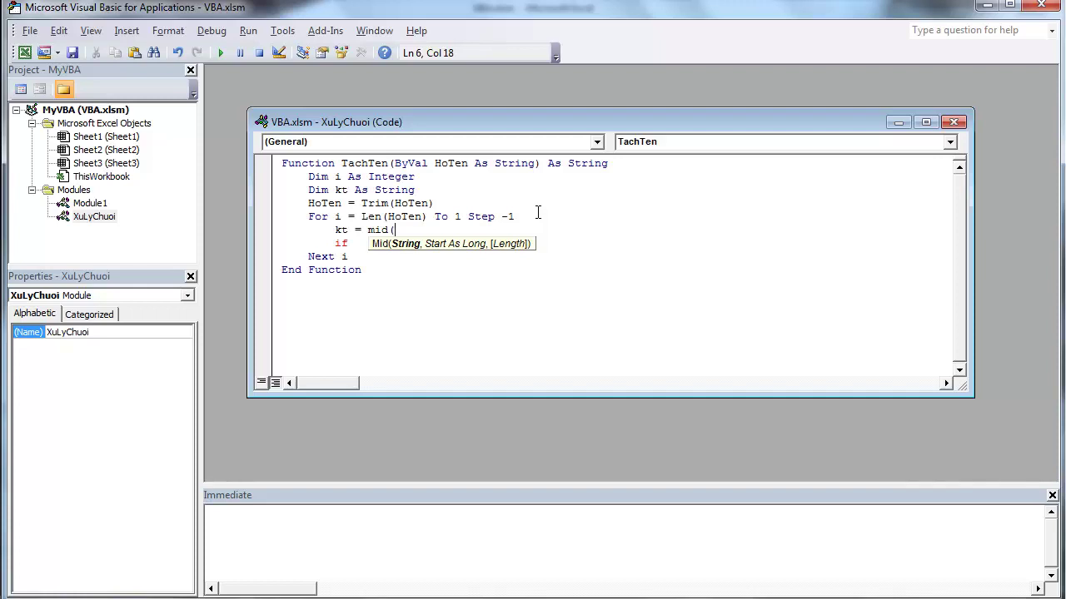
# Complete kt = Mid(HoTen, i, 1) and add If kt = " " Then Exit For
pyautogui.write('HoTen,')
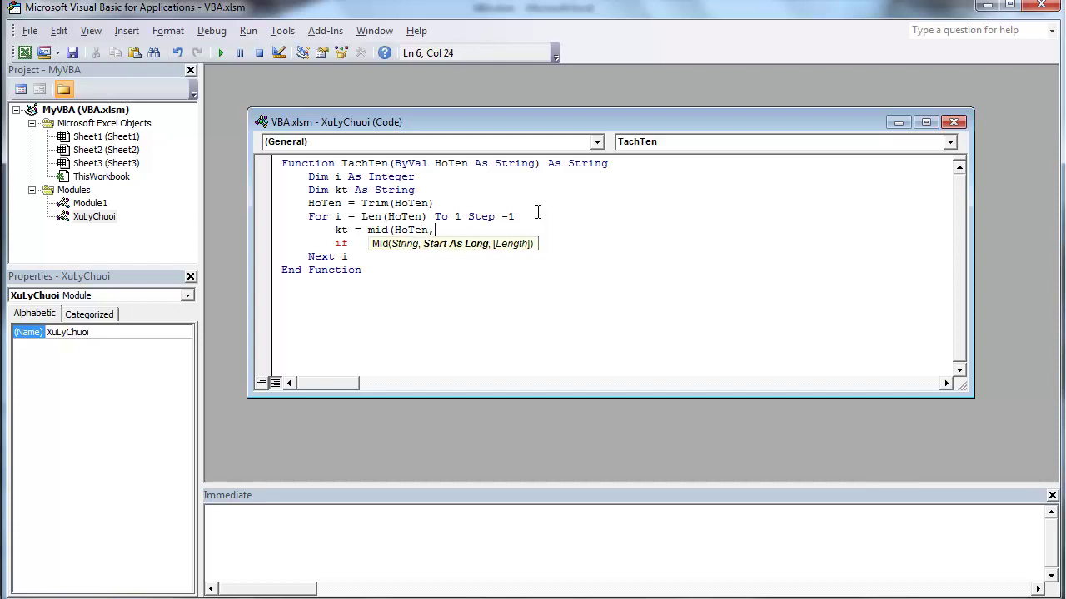
pyautogui.write('i')
pyautogui.write(',')
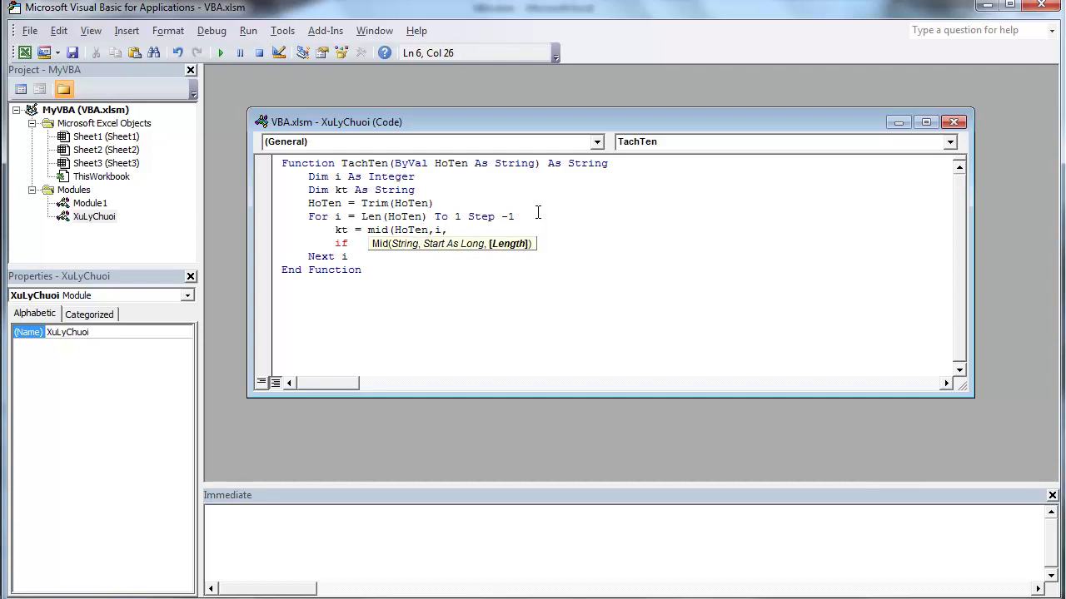
pyautogui.write('1)')
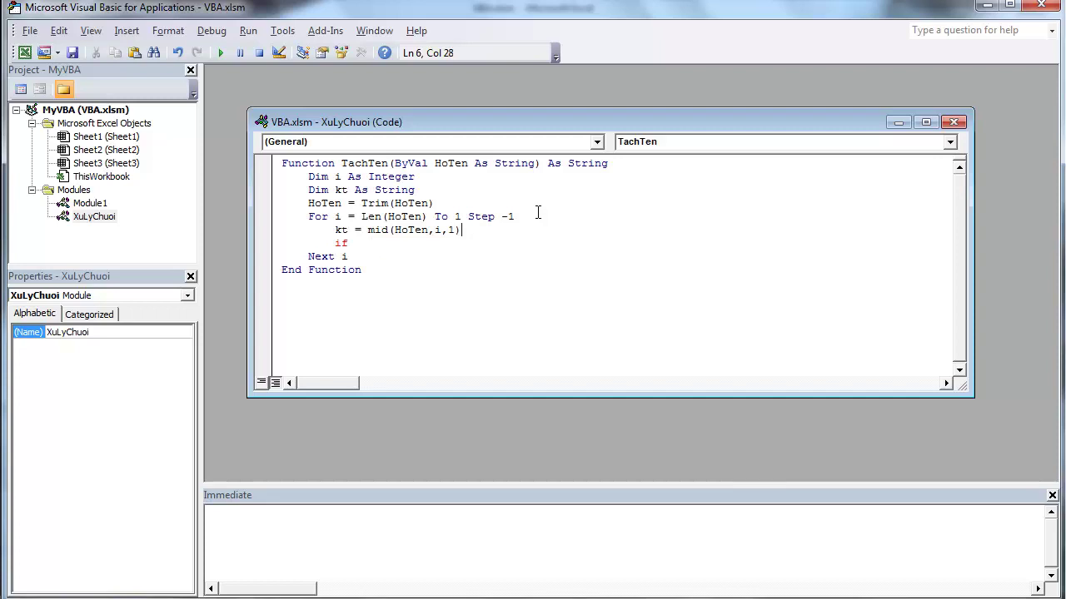
pyautogui.click(525, 238)
pyautogui.write('kt ')
pyautogui.write('= " "')
pyautogui.write(' then')
pyautogui.press('Return')
pyautogui.press('Tab')
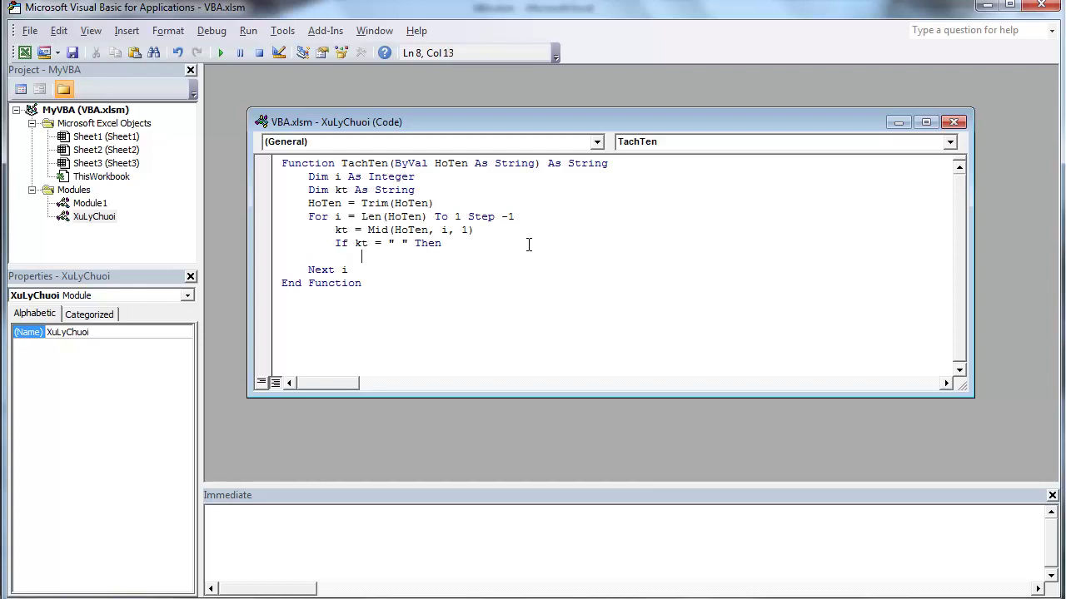
pyautogui.write('exit for')
pyautogui.press('Return')
# Add the Else branch TachTen = kt + TachTen and close it with End If
pyautogui.hotkey('shift', 'Tab')
pyautogui.write('else')
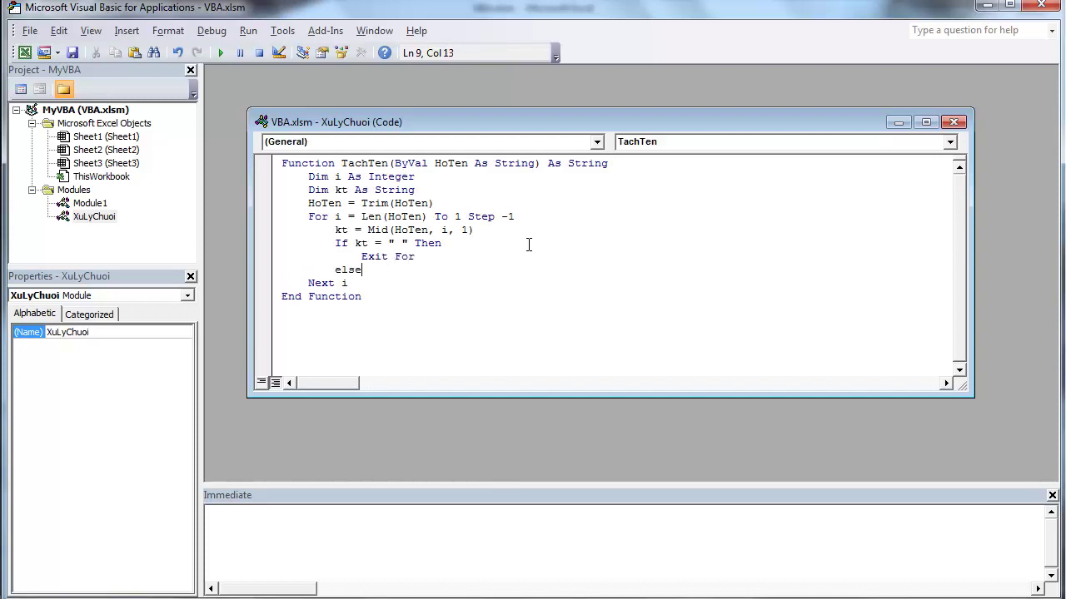
pyautogui.press('Return')
pyautogui.press('Return')
pyautogui.write('endi')
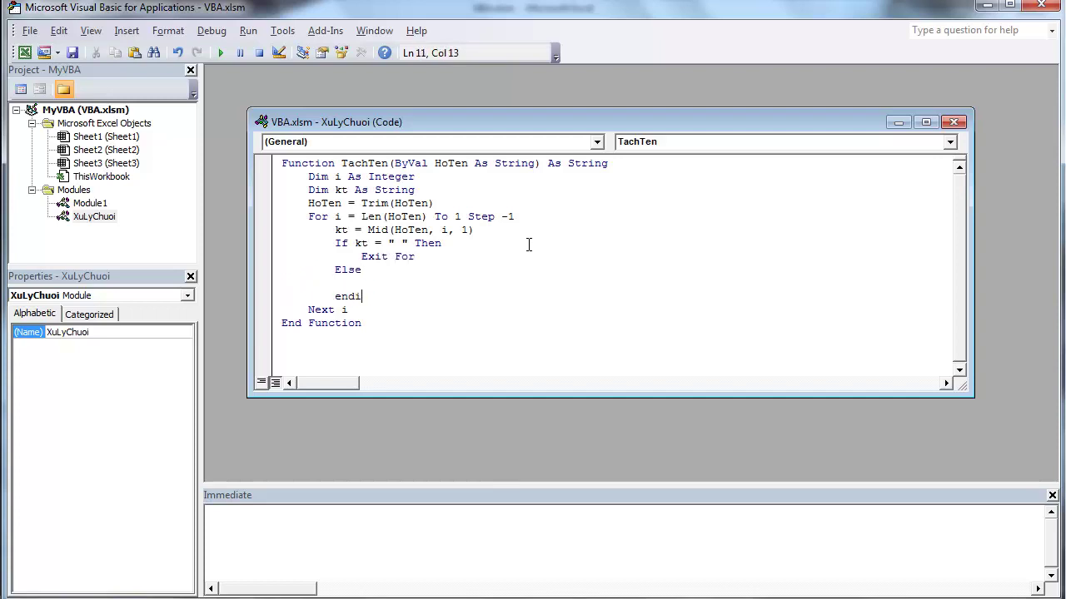
pyautogui.write('f')
pyautogui.press('BackSpace')
pyautogui.press('BackSpace')
pyautogui.write('if')
pyautogui.press('Up')
pyautogui.press('Tab')
pyautogui.write('h')
pyautogui.write('o')
pyautogui.press('BackSpace')
pyautogui.press('BackSpace')
pyautogui.write('Tac')
pyautogui.write('hTen  ')
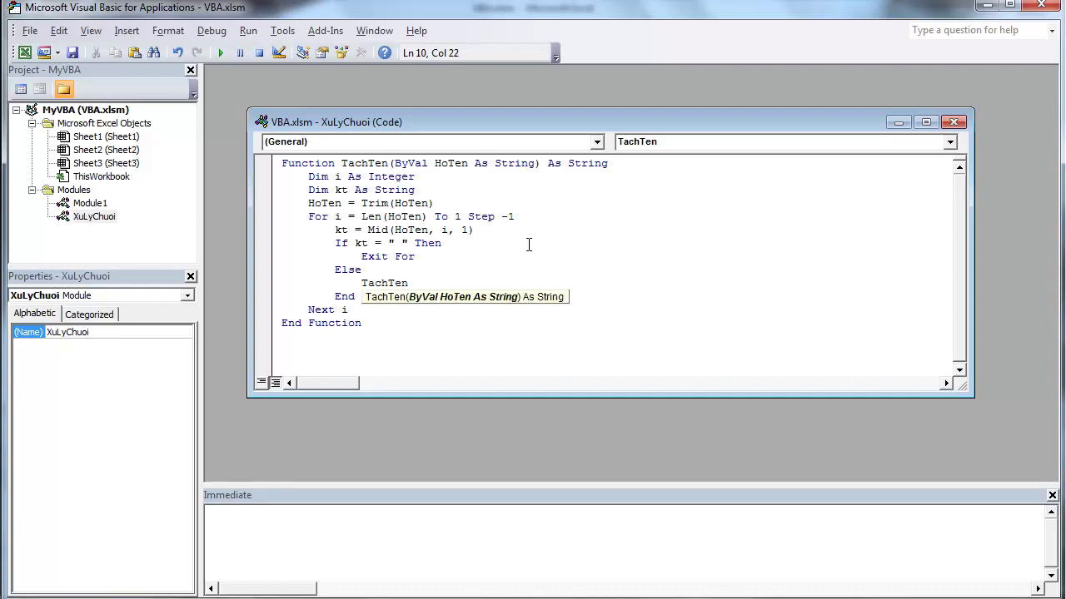
pyautogui.write('=')
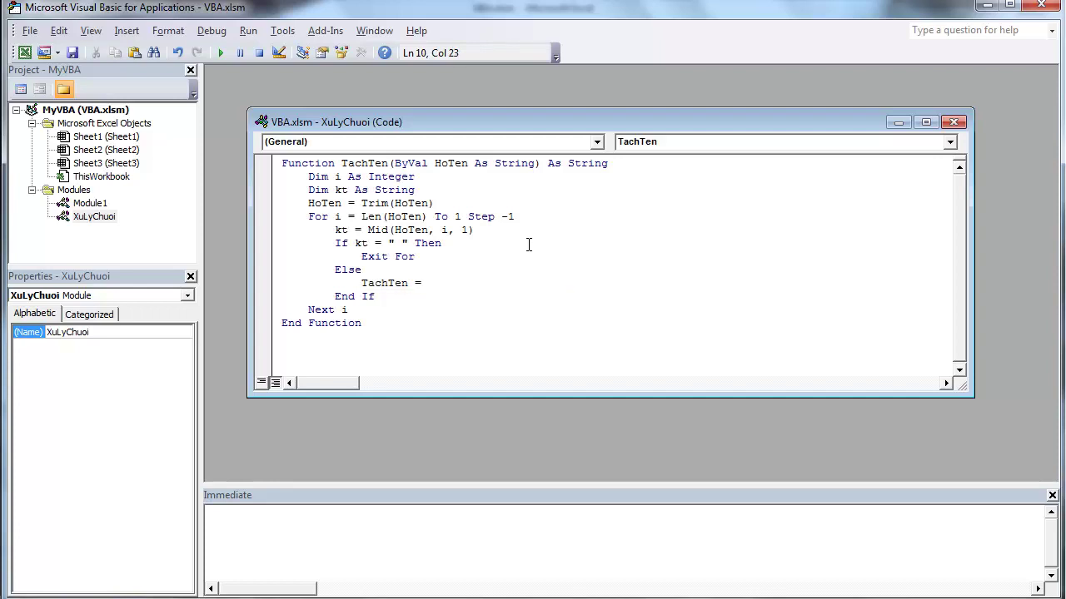
pyautogui.write('kt+')
pyautogui.press('BackSpace')
pyautogui.write('TachTen')
# Back in Excel, enter =TachTen(D6) in cell F6
pyautogui.click(453, 318)
pyautogui.click(447, 302)
pyautogui.click(452, 313)
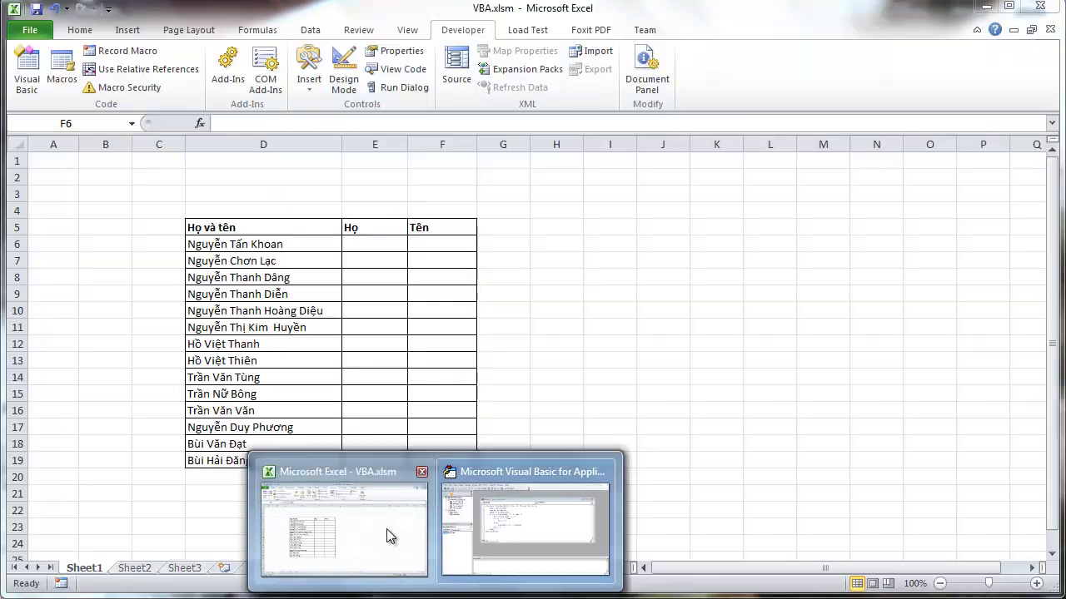
pyautogui.click(390, 533)
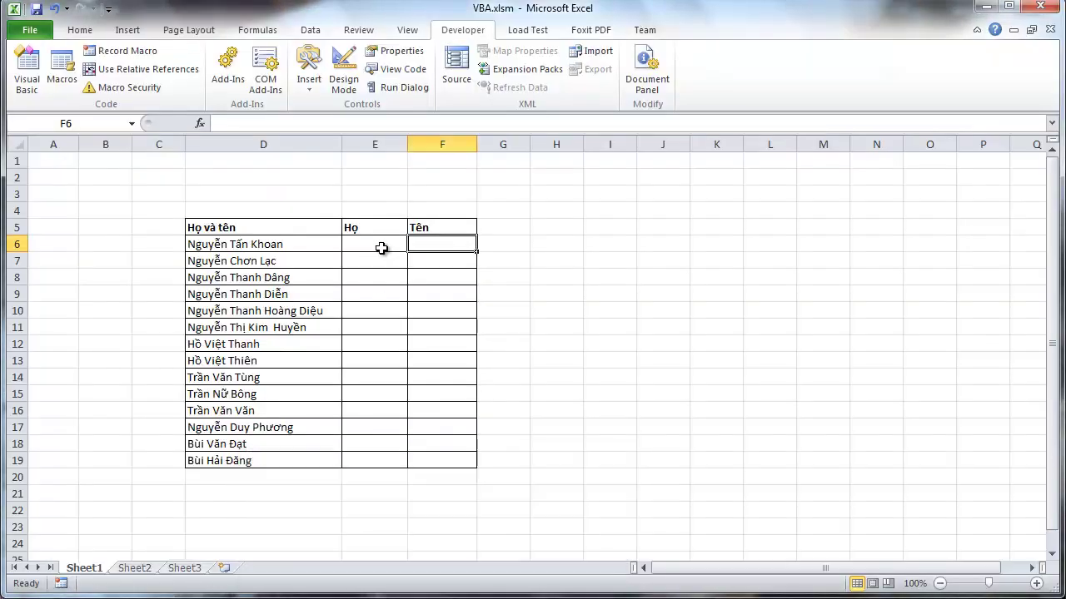
pyautogui.click(377, 242)
pyautogui.click(446, 243)
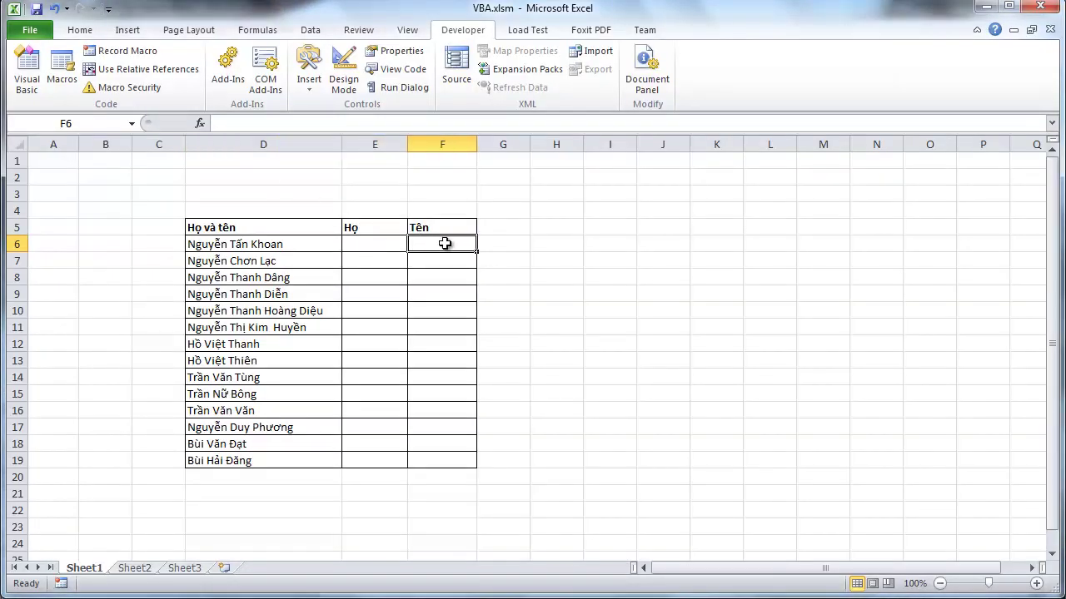
pyautogui.write('=Ta')
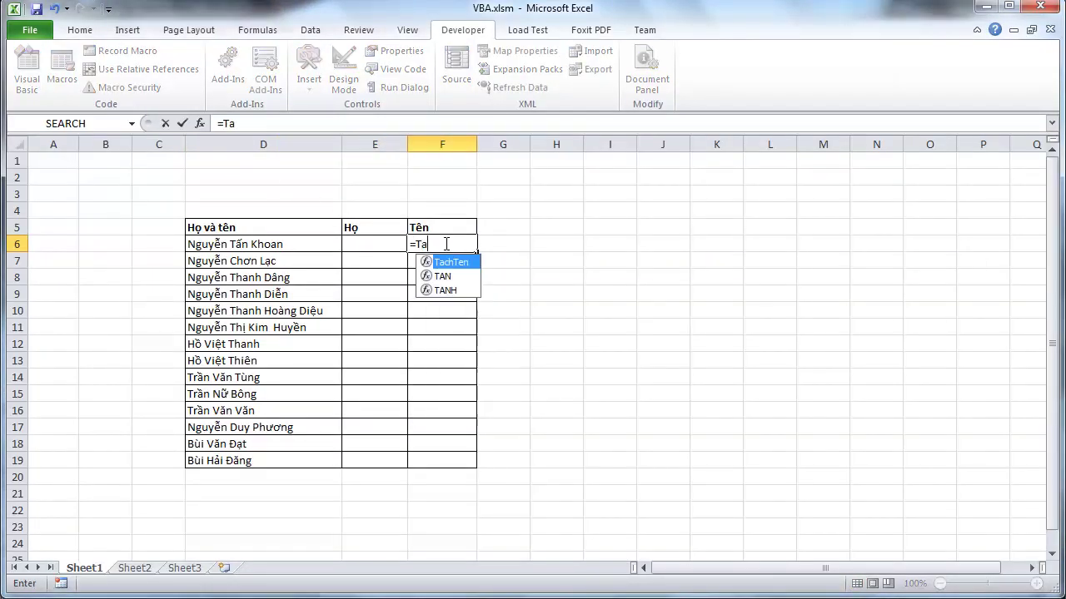
pyautogui.write('ch')
pyautogui.press('Tab')
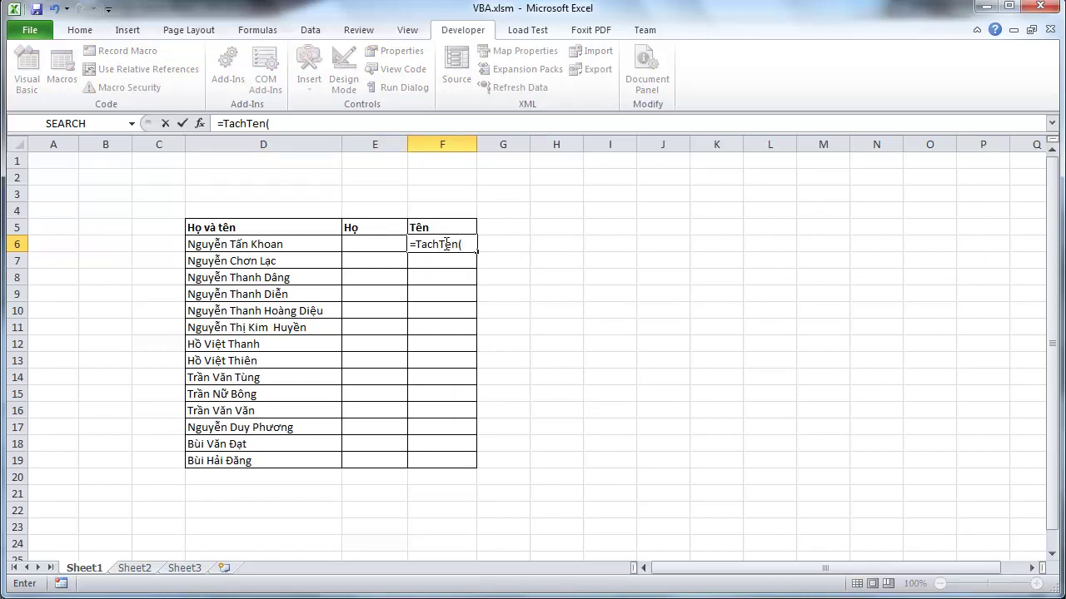
pyautogui.click(322, 241)
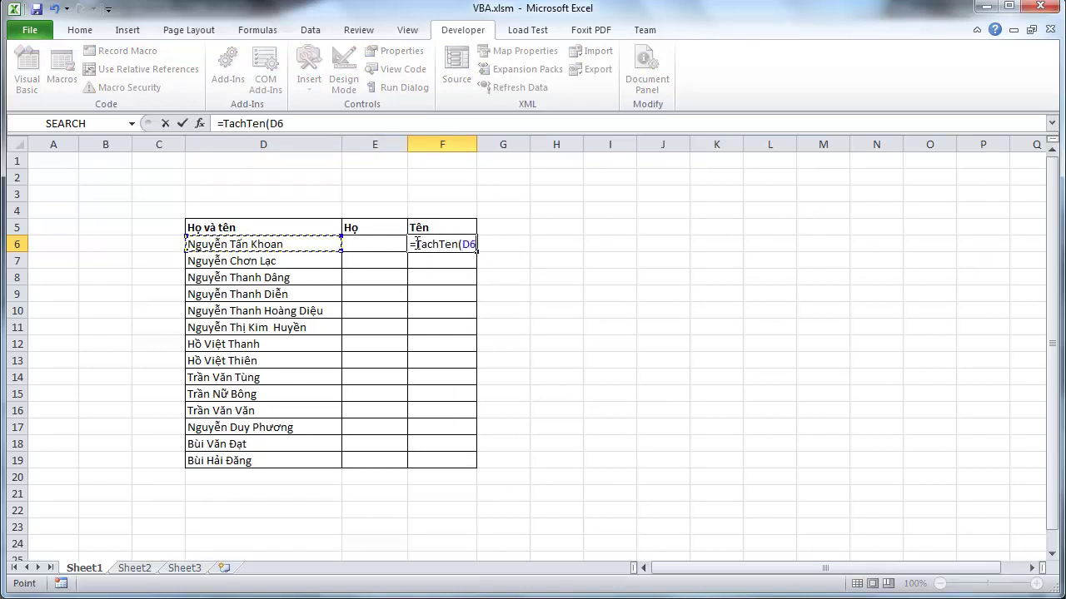
pyautogui.write(')')
pyautogui.press('Return')
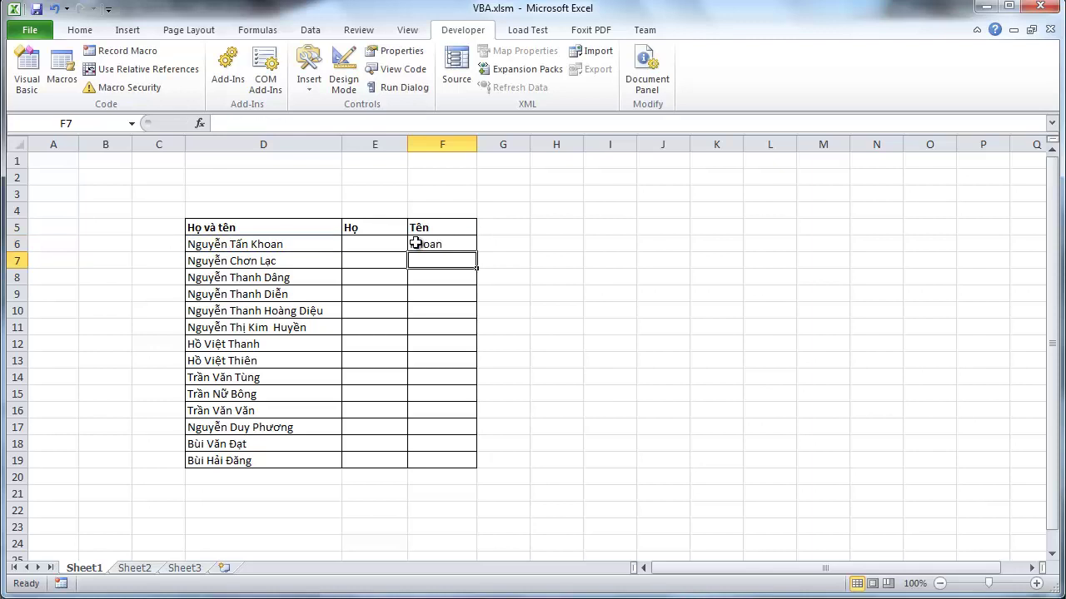
# Widen column E slightly and fill F6's formula down to F19
pyautogui.click(442, 241)
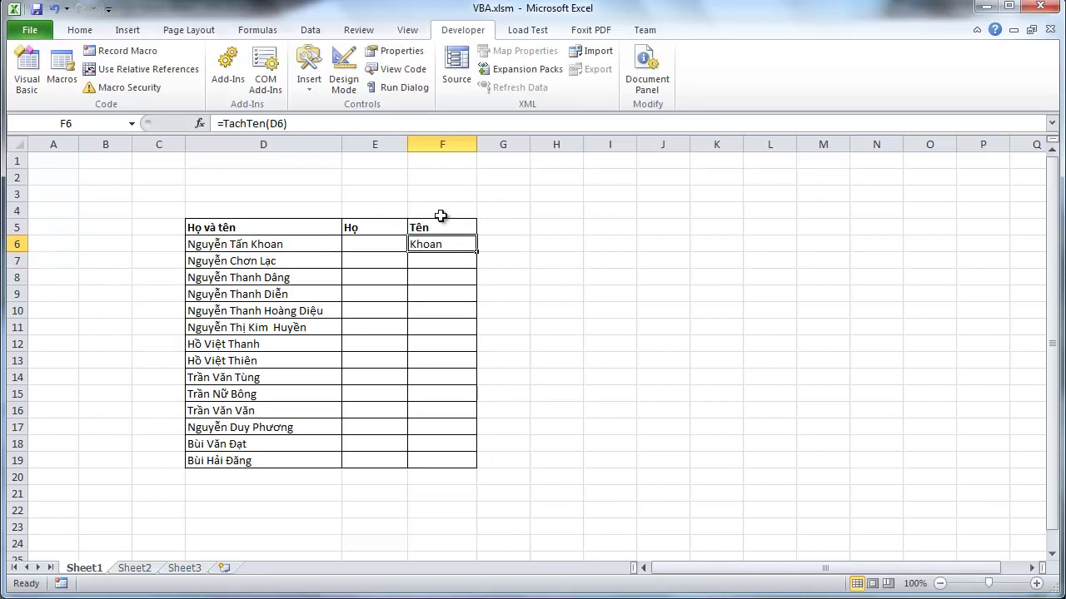
pyautogui.moveTo(409, 144); pyautogui.dragTo(416, 145)
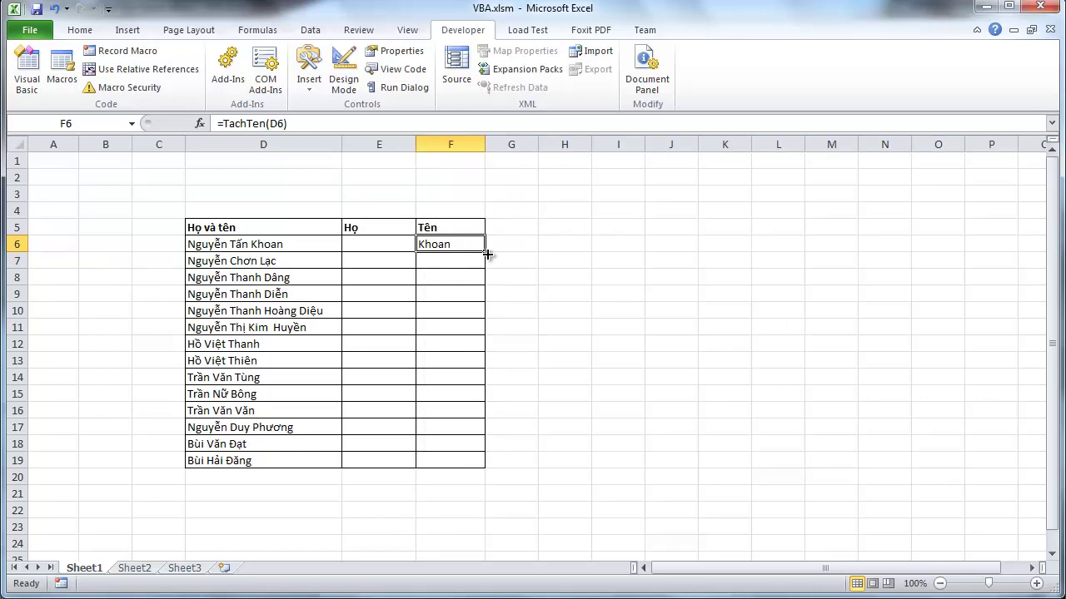
pyautogui.moveTo(487, 254); pyautogui.dragTo(487, 467)
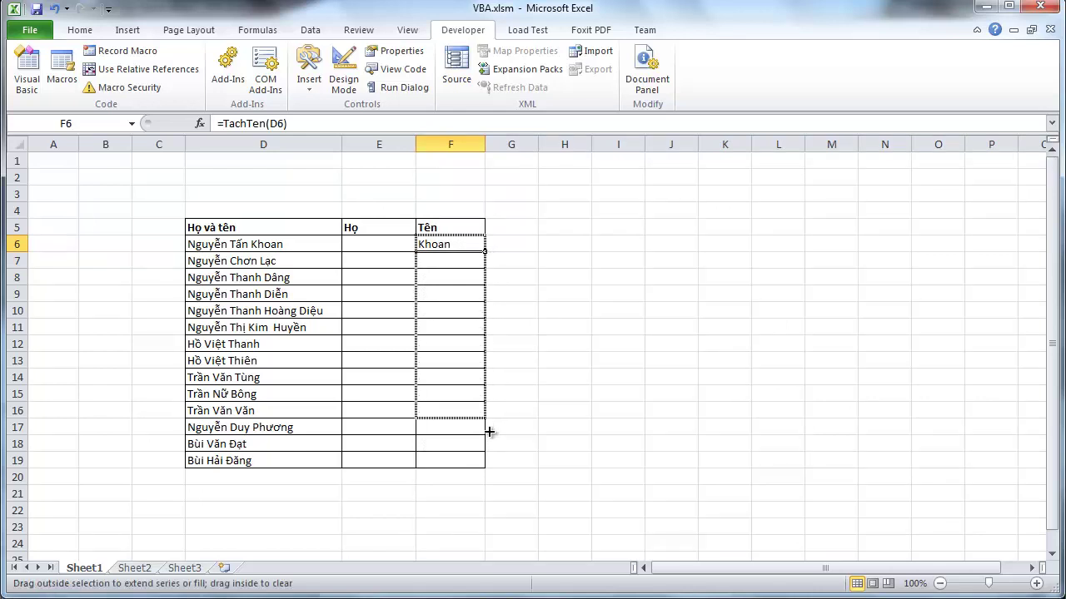
pyautogui.click(529, 350)
pyautogui.click(444, 244)
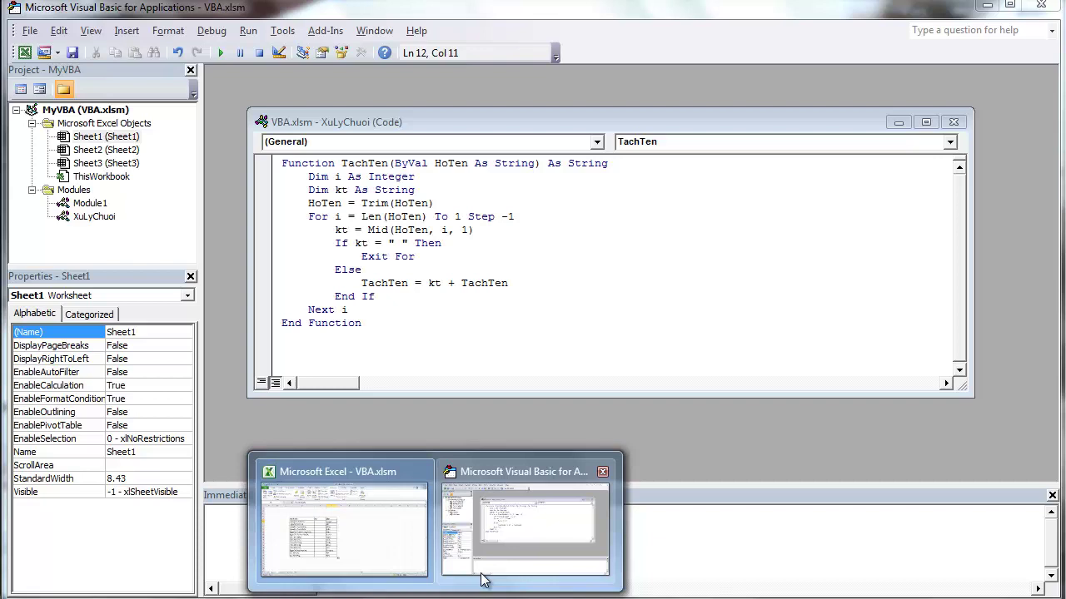
# Below TachTen, add the header Function TachHo(ByVal HoTen As String) As String
pyautogui.click(483, 577)
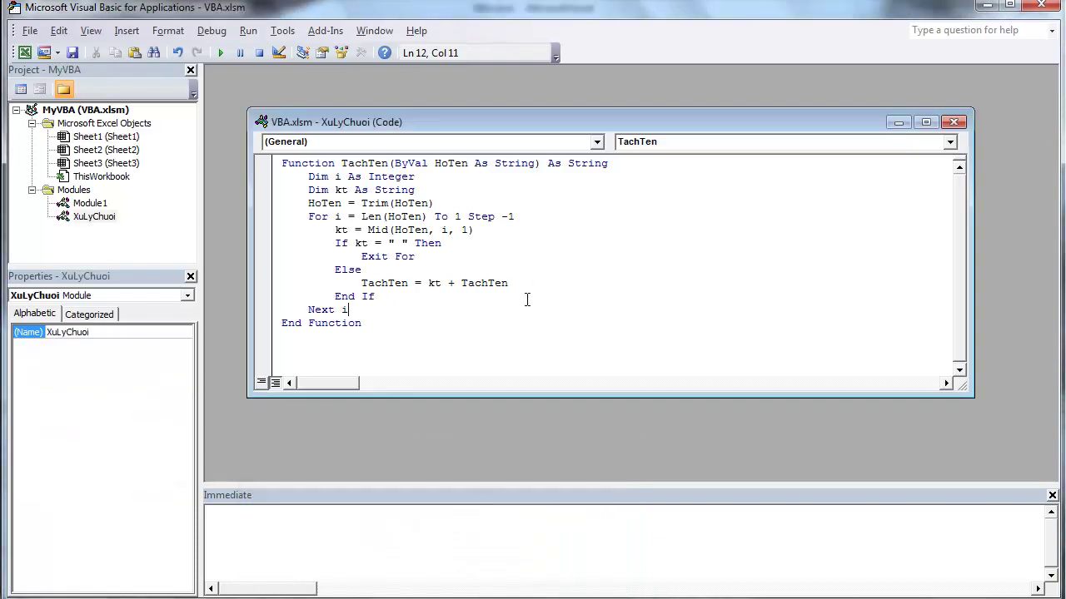
pyautogui.click(524, 322)
pyautogui.press('Return')
pyautogui.press('Return')
pyautogui.write('Function ')
pyautogui.write('TachHo(')
pyautogui.write('byva')
pyautogui.write('l HoTEn')
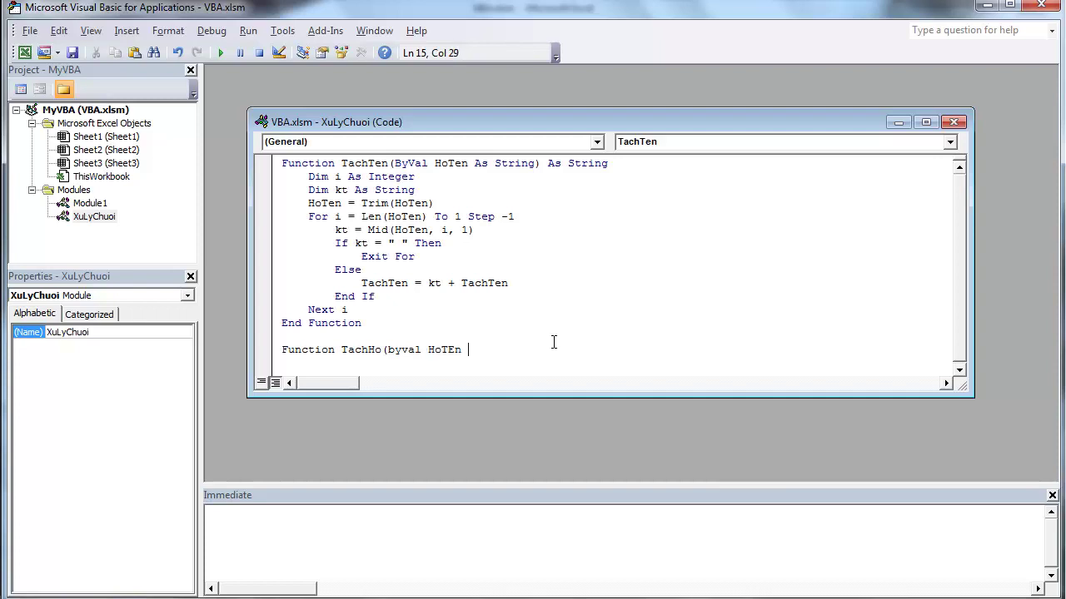
pyautogui.press('BackSpace')
pyautogui.press('BackSpace')
pyautogui.write('en as strin')
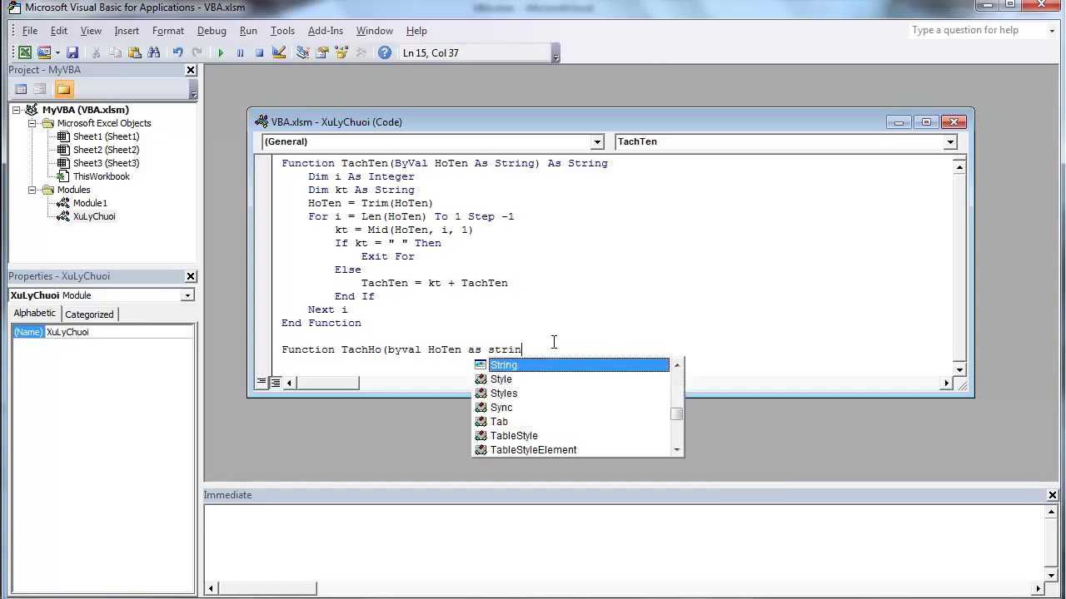
pyautogui.write('g) as s')
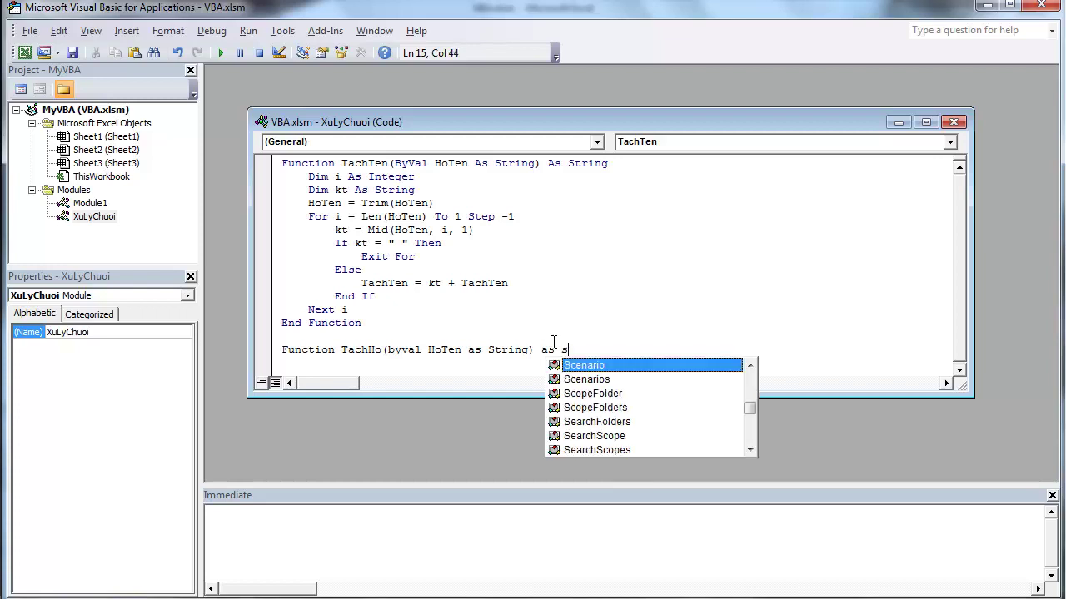
pyautogui.write('tring')
pyautogui.press('Return')
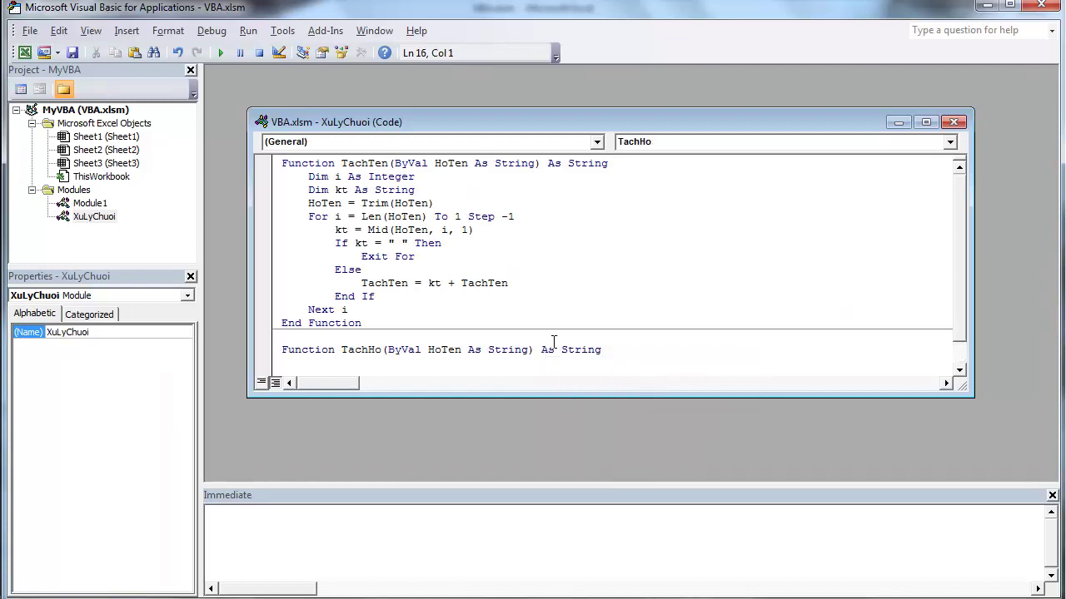
# Write the body TachHo = Left(HoTen, Len(HoTen) - Len(TachTen(HoTen)))
pyautogui.press('Tab')
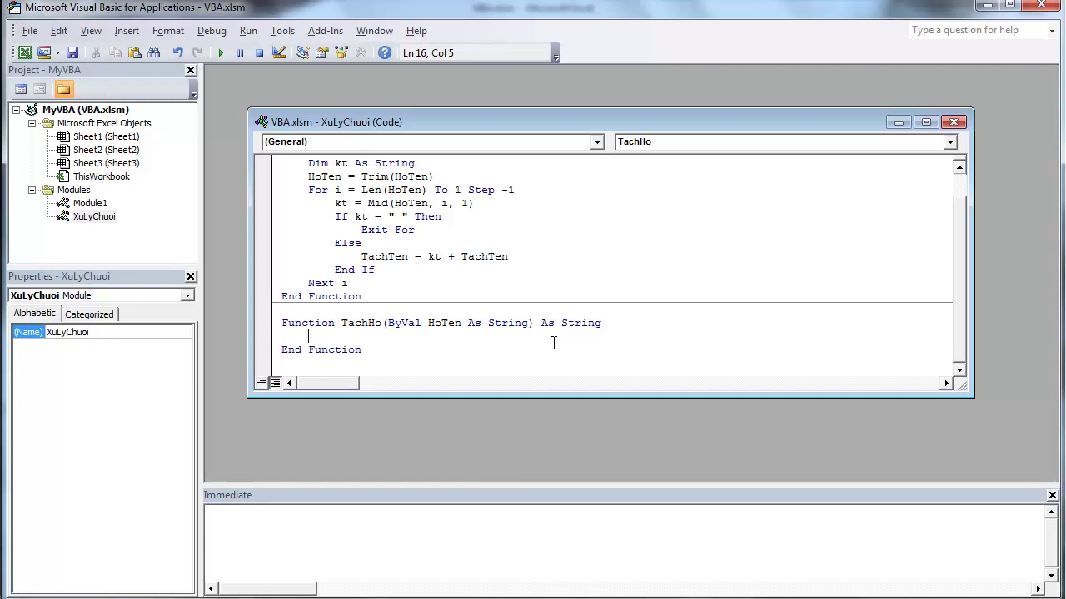
pyautogui.write('Ho')
pyautogui.press('BackSpace')
pyautogui.press('BackSpace')
pyautogui.write('Tach')
pyautogui.write('Ho = le')
pyautogui.write('ft(')
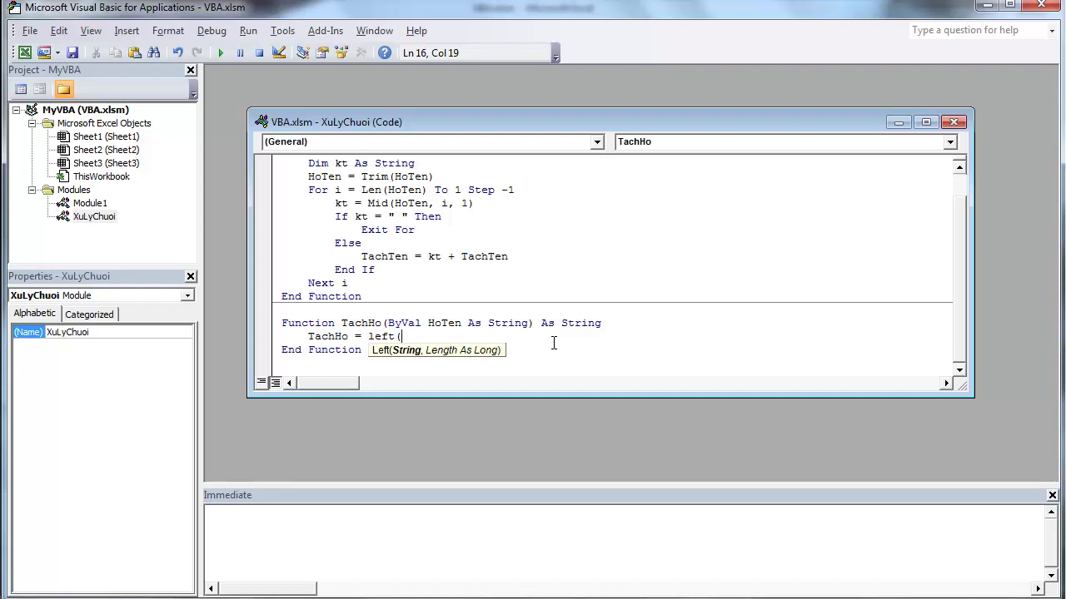
pyautogui.write('Ho')
pyautogui.write('Ten,')
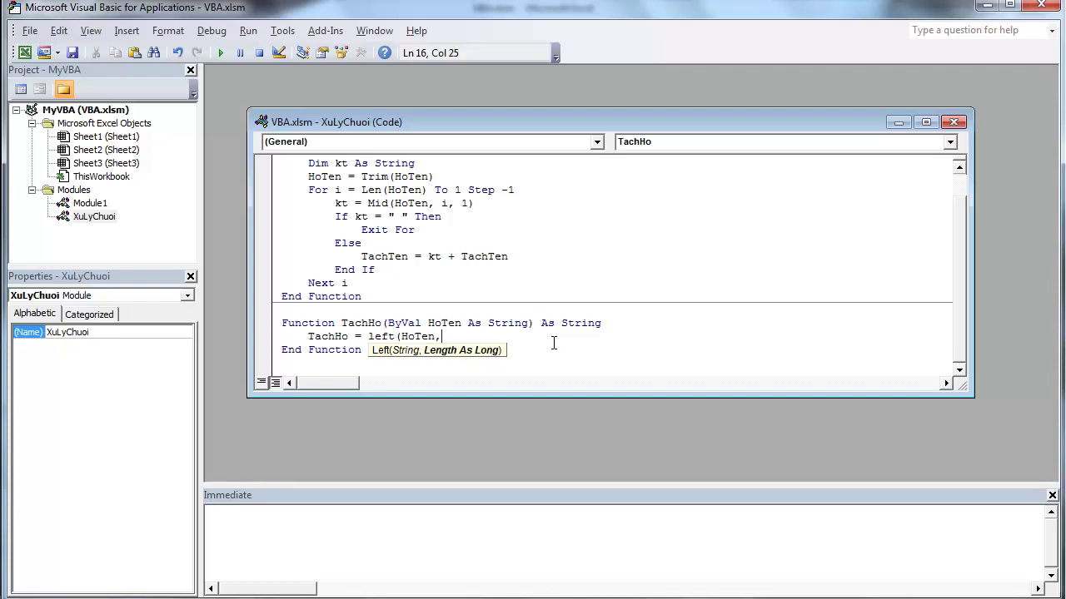
pyautogui.write('len(')
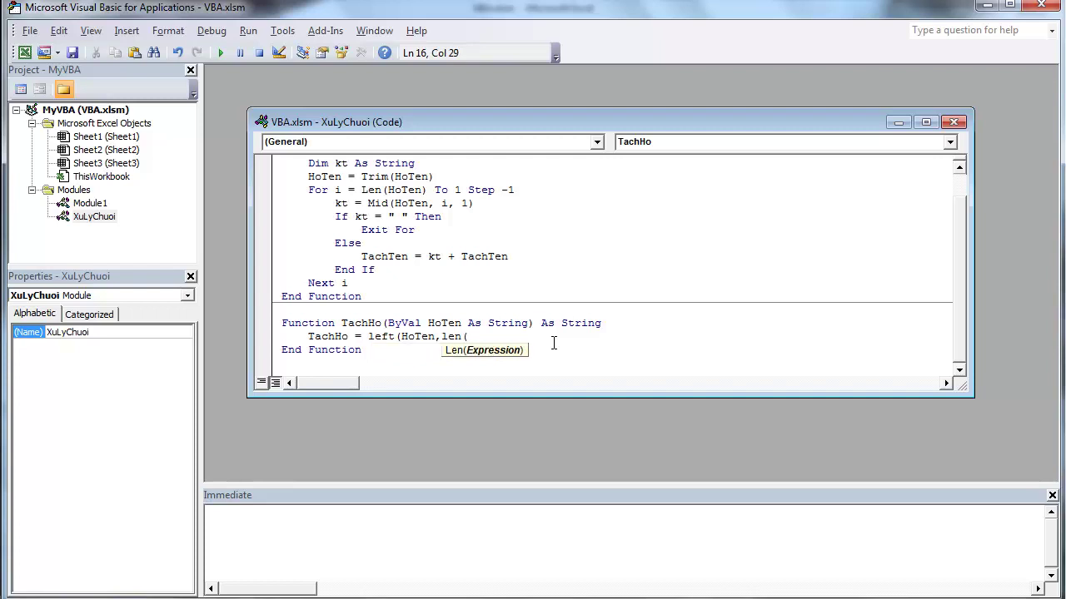
pyautogui.write('HO')
pyautogui.press('BackSpace')
pyautogui.write('oTen)')
pyautogui.write('-Len')
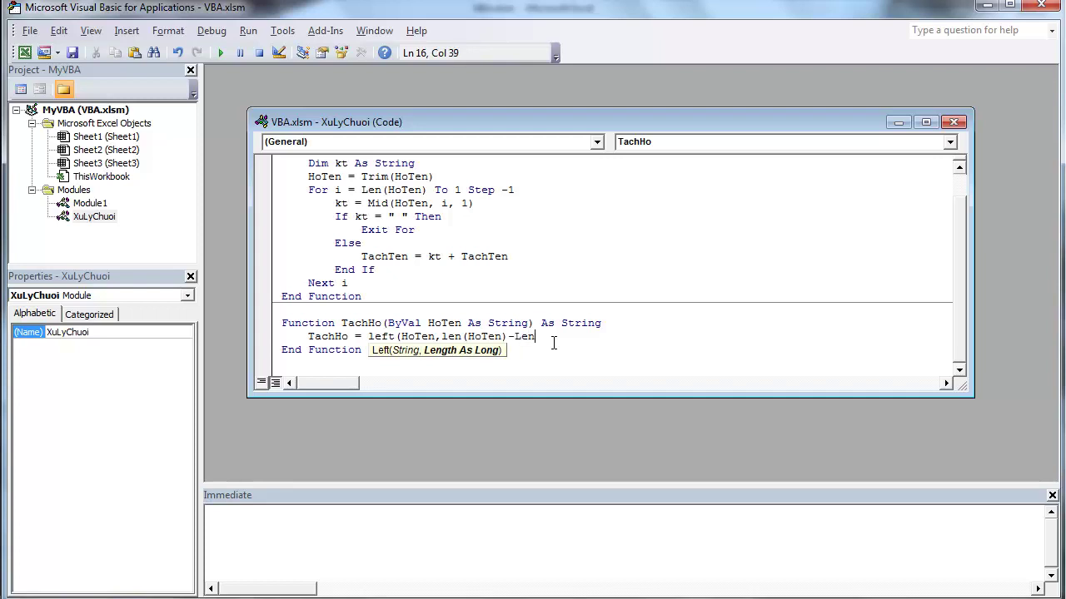
pyautogui.write('(HoTen)')
pyautogui.press('BackSpace')
pyautogui.press('BackSpace')
pyautogui.press('BackSpace')
pyautogui.press('BackSpace')
pyautogui.press('BackSpace')
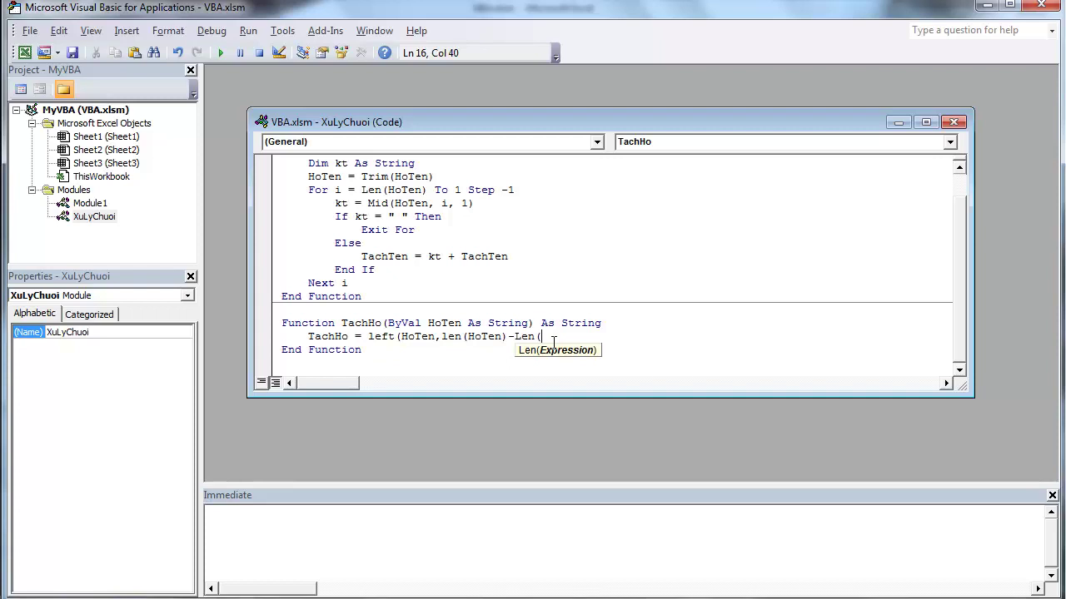
pyautogui.write('TachTen')
pyautogui.write('(Ho')
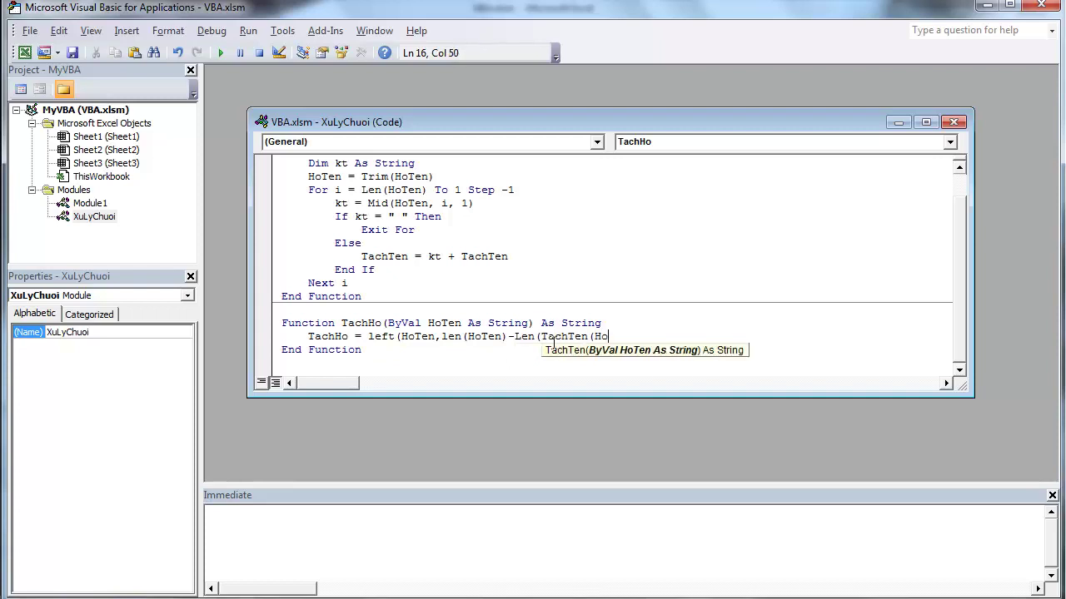
pyautogui.write('Ten)')
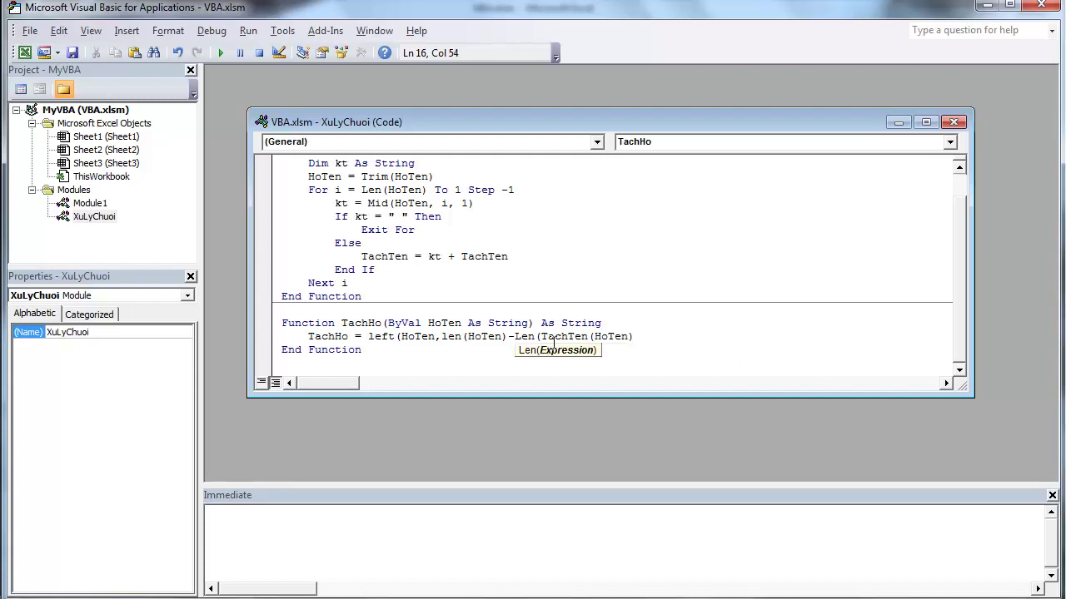
pyautogui.write(')')
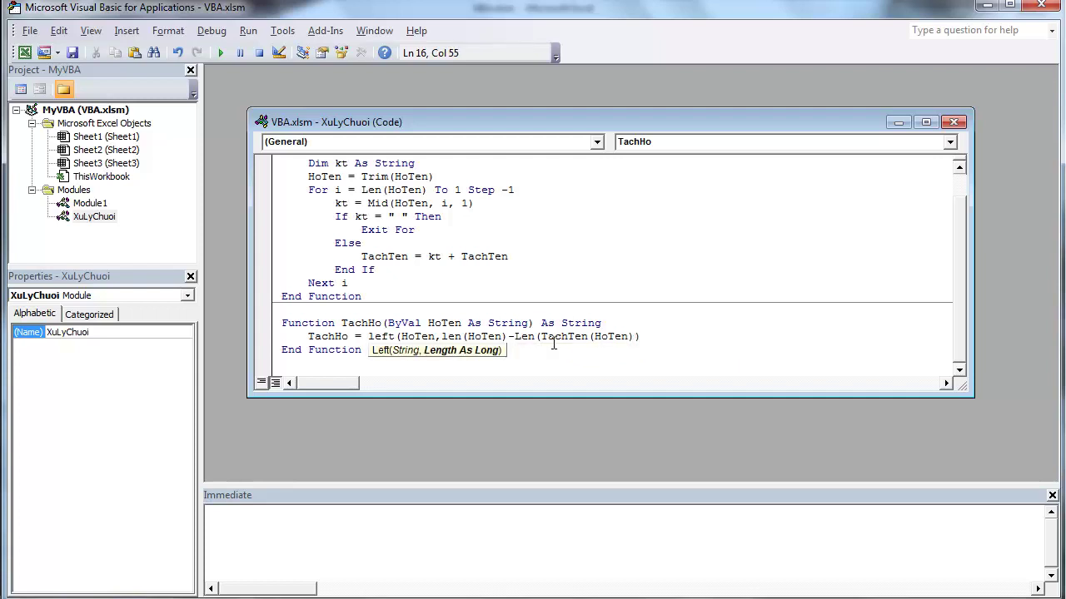
# Wrap the Left expression in Trim() so TachHo returns the trimmed surname
pyautogui.click(515, 322)
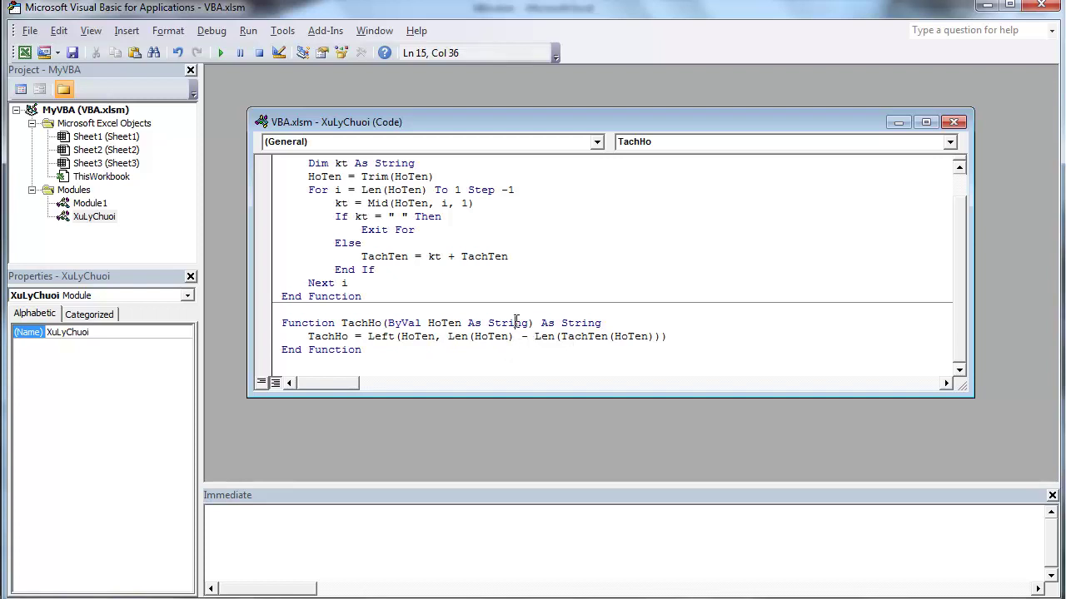
pyautogui.click(369, 337)
pyautogui.write('trim(')
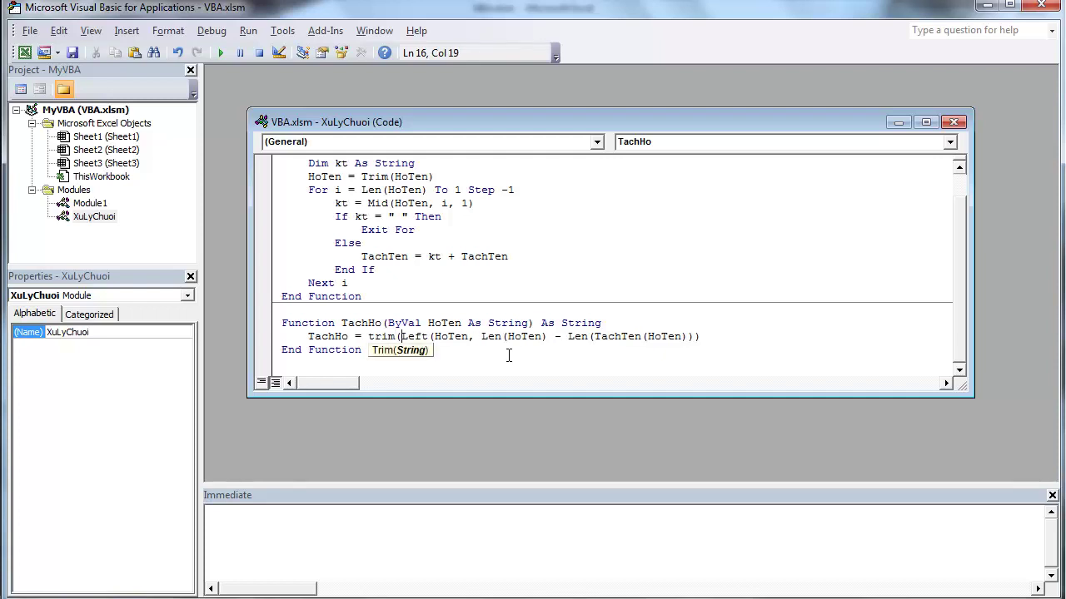
pyautogui.click(704, 337)
pyautogui.write(')')
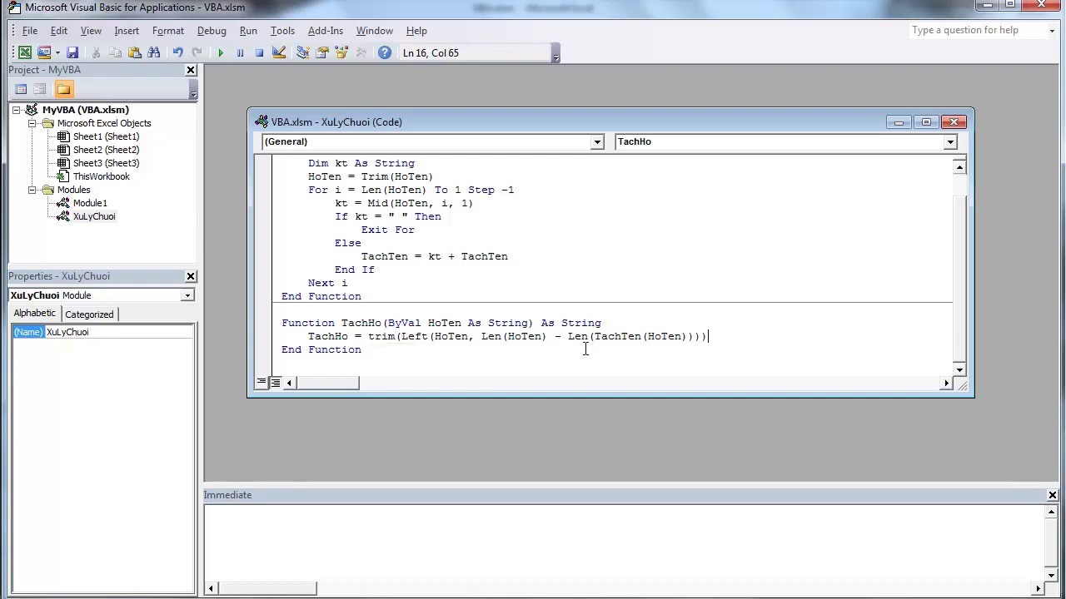
pyautogui.click(585, 349)
pyautogui.moveTo(960, 232); pyautogui.dragTo(963, 202)
# Add the comment ' Ham lay Ten tu chuoi HoTen above the TachTen function
pyautogui.click(283, 163)
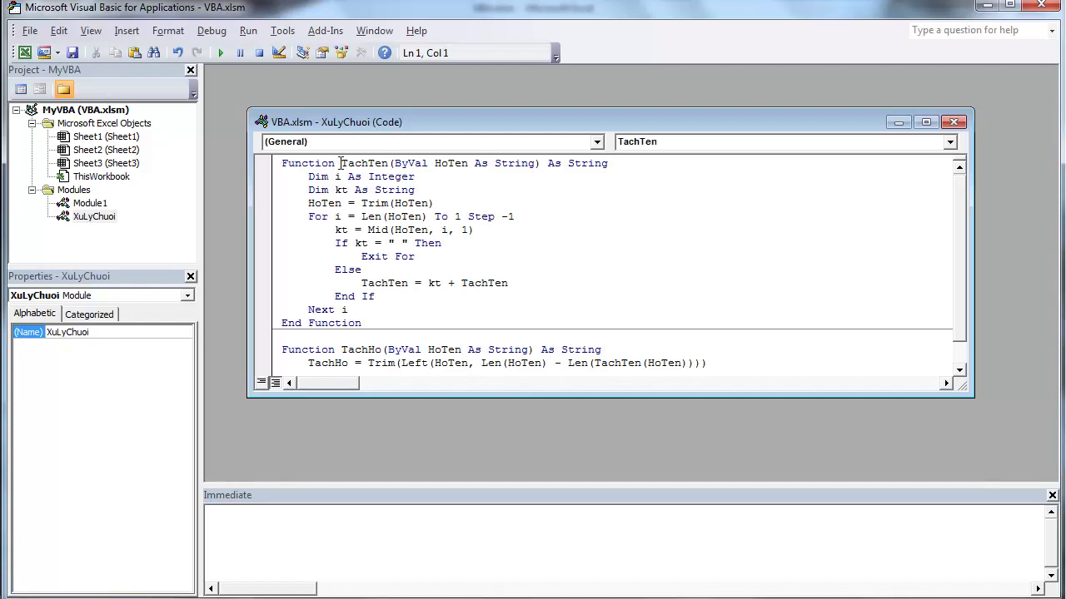
pyautogui.press('Return')
pyautogui.press('Up')
pyautogui.click(760, 142)
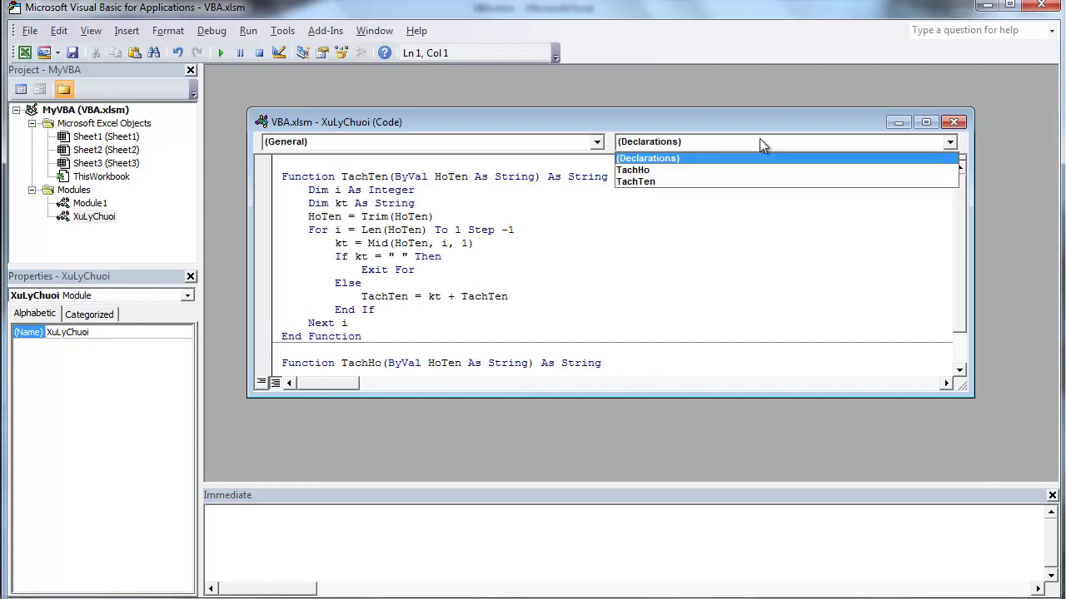
pyautogui.click(405, 162)
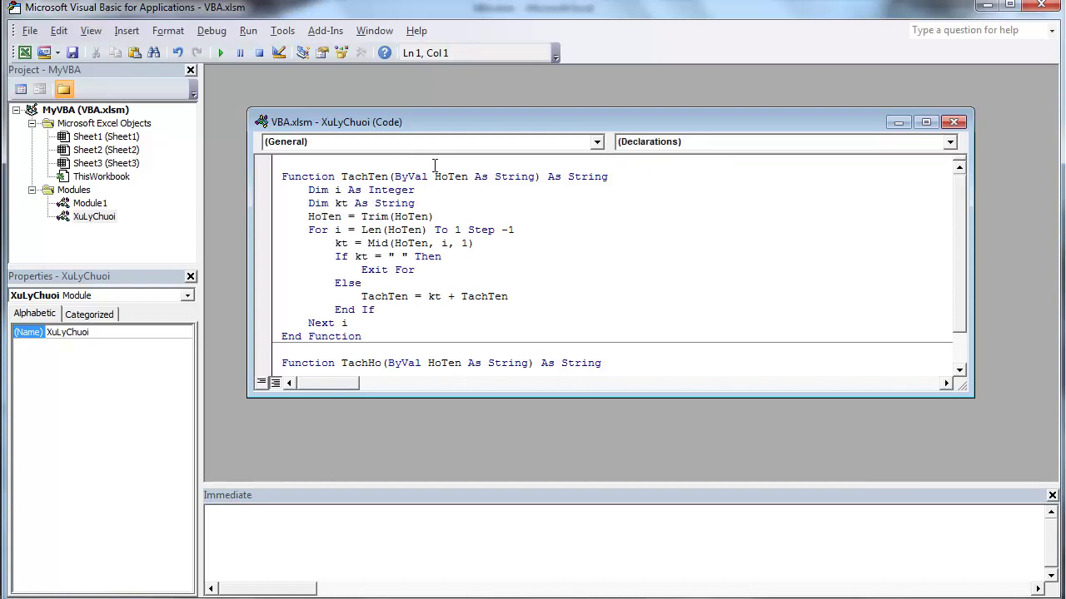
pyautogui.write("'Ham ")
pyautogui.write('Lay')
pyautogui.press('BackSpace')
pyautogui.press('BackSpace')
pyautogui.press('BackSpace')
pyautogui.press('BackSpace')
pyautogui.write('lay ')
pyautogui.write('ten')
pyautogui.press('BackSpace')
pyautogui.press('BackSpace')
pyautogui.press('BackSpace')
pyautogui.press('BackSpace')
pyautogui.write('Ten tu chuo')
pyautogui.write('i h')
pyautogui.press('BackSpace')
pyautogui.write('Ho')
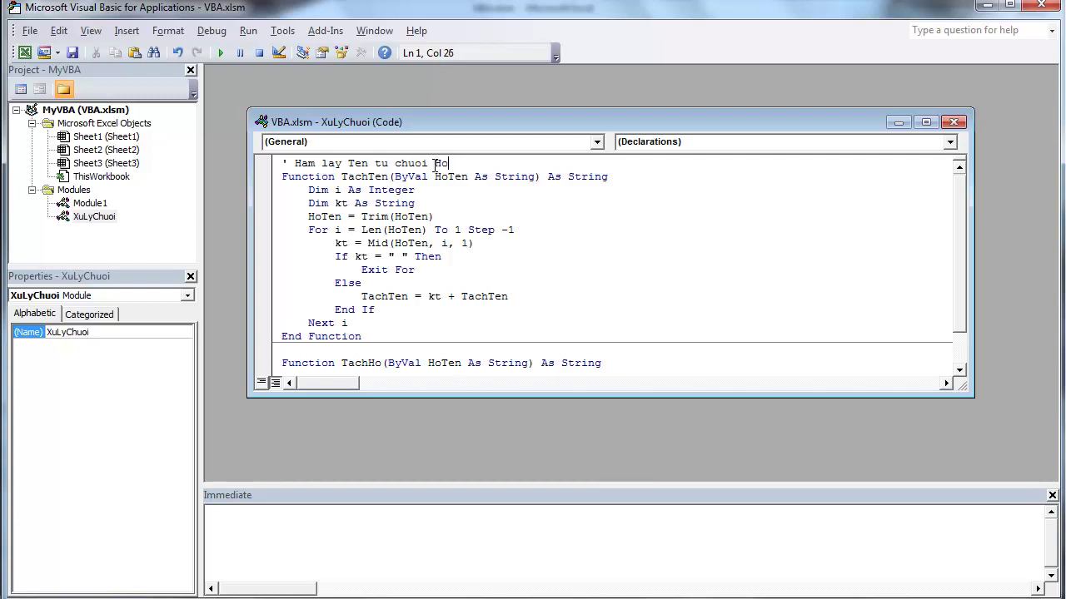
pyautogui.write('Ten')
pyautogui.click(476, 229)
# Add the comment ' Ham lay ho va ten dem tu chuoi HoTen above TachHo
pyautogui.scroll(-1, 468, 313)
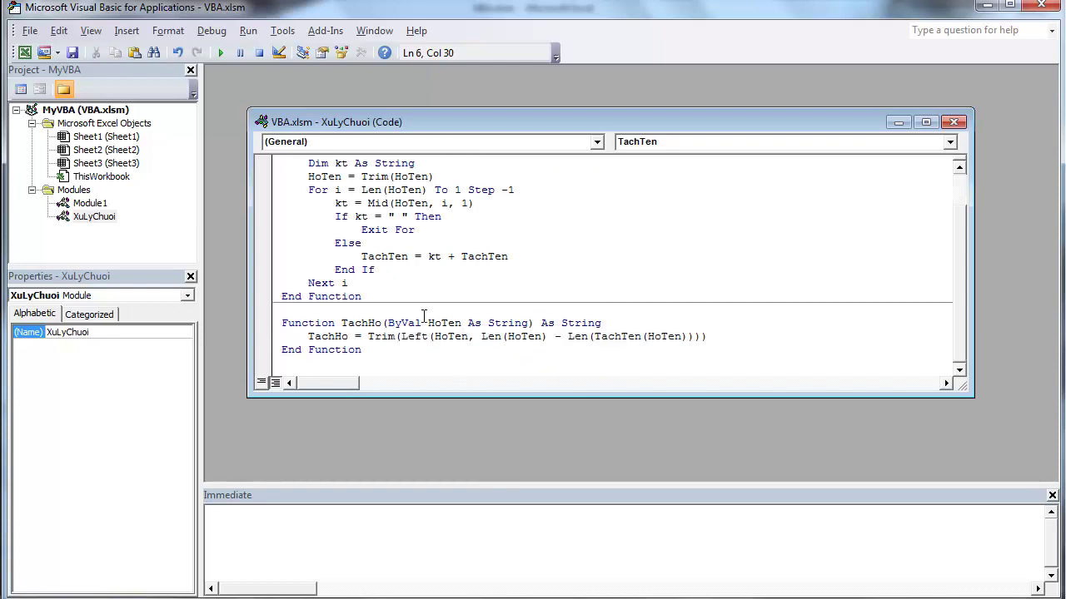
pyautogui.click(432, 309)
pyautogui.press('Return')
pyautogui.write("' H")
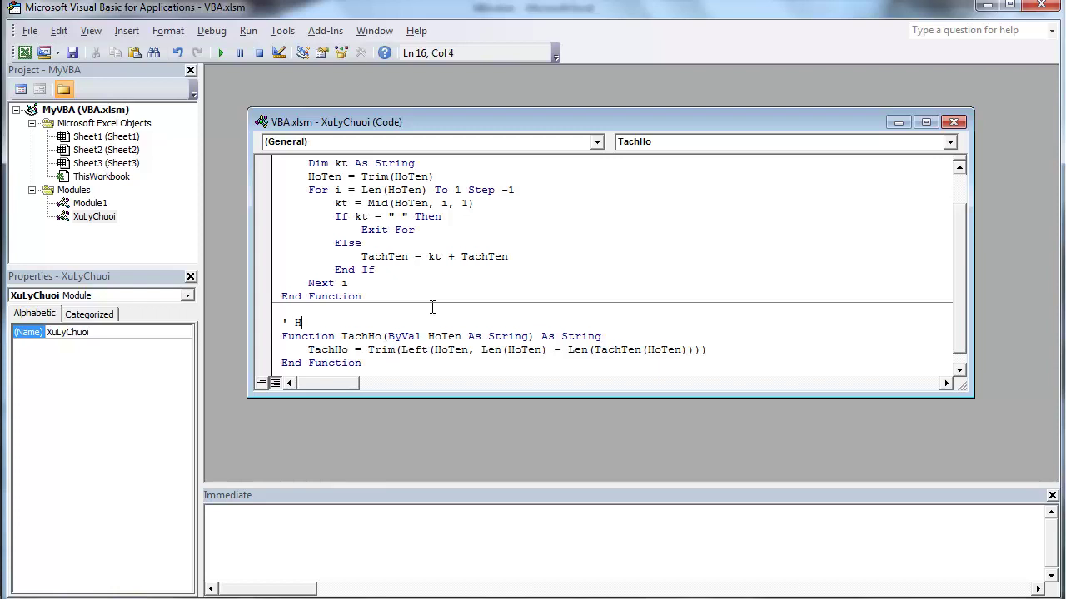
pyautogui.write('am lay ho ')
pyautogui.write('va ten de')
pyautogui.write('m tu chuoi ')
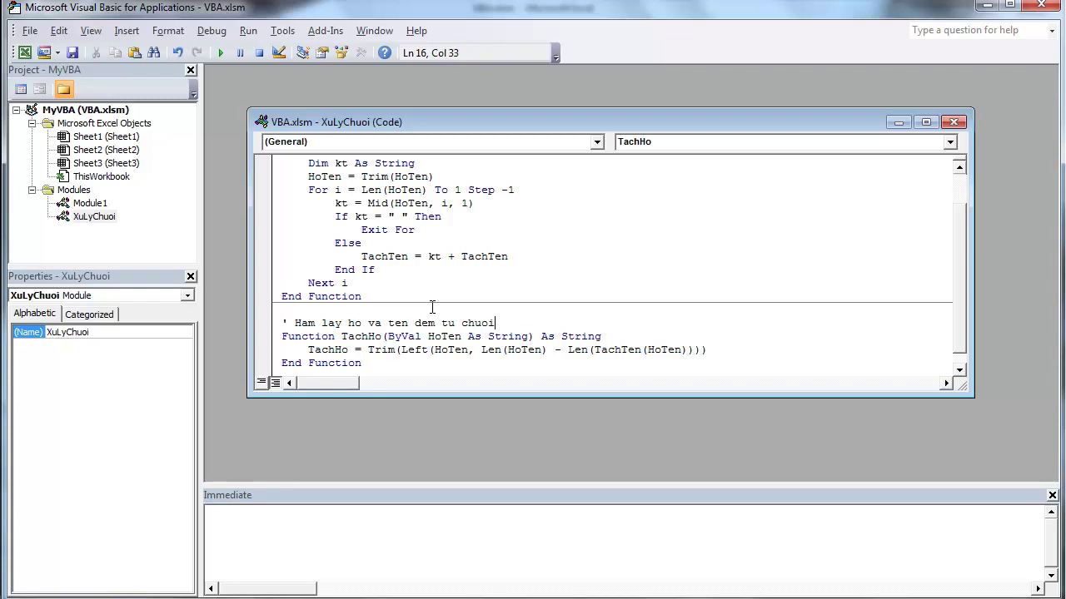
pyautogui.write('HoTen')
pyautogui.click(454, 336)
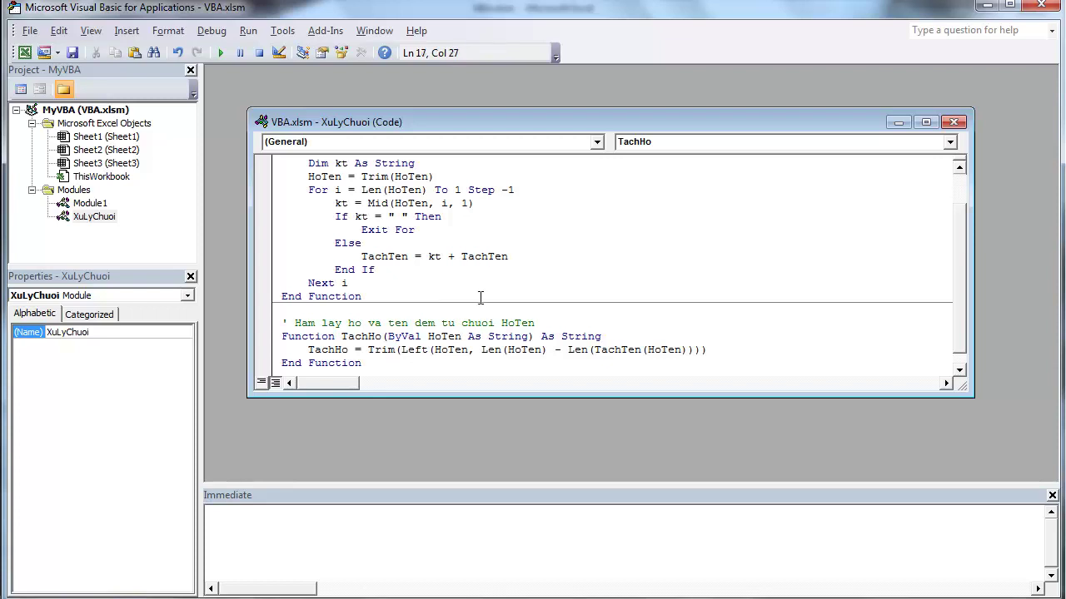
# Enter the formula =TachHo(D6) in cell E6 of the Excel sheet
pyautogui.click(25, 53)
pyautogui.click(370, 247)
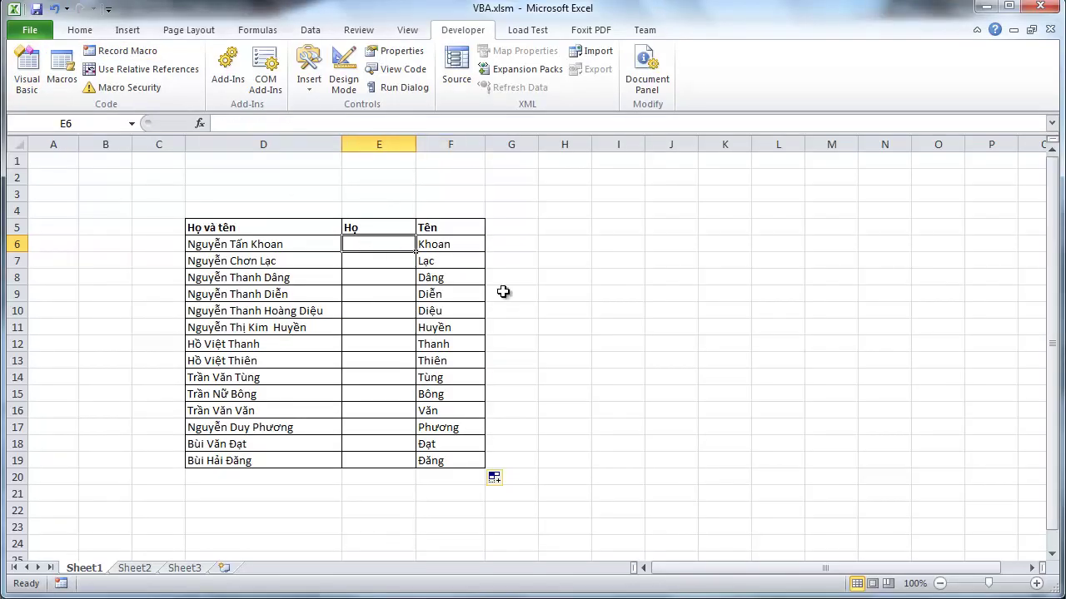
pyautogui.write('=Ta')
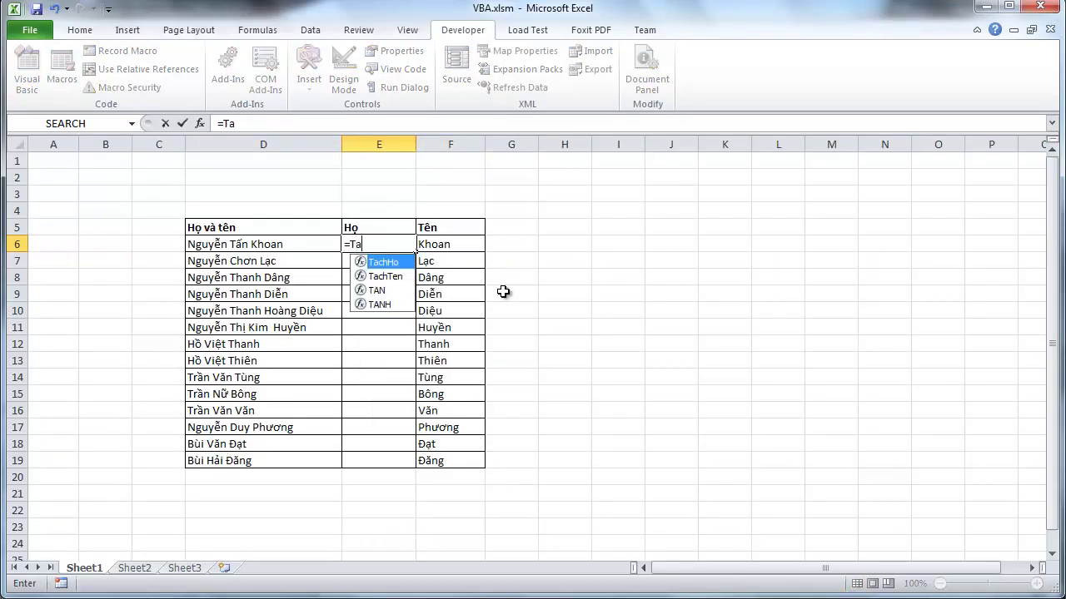
pyautogui.write('ch')
pyautogui.press('Tab')
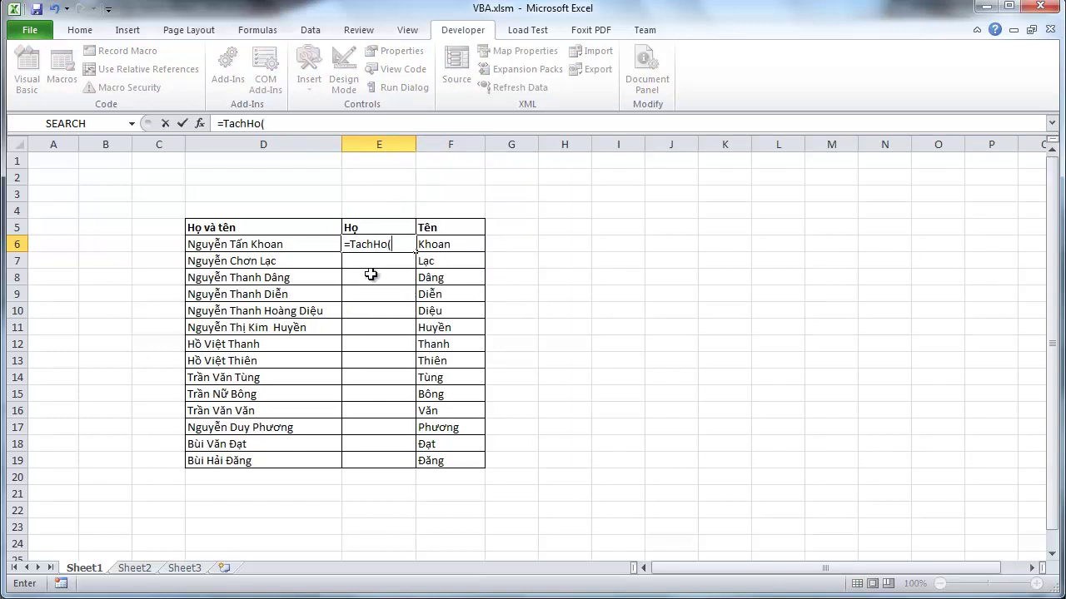
pyautogui.click(329, 250)
pyautogui.write(')')
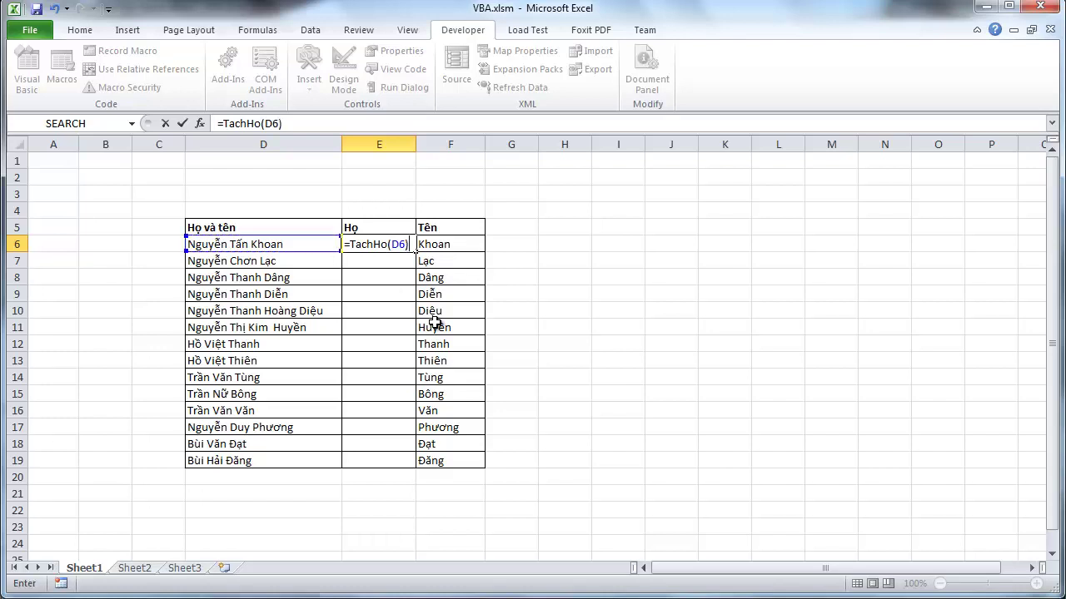
pyautogui.press('Return')
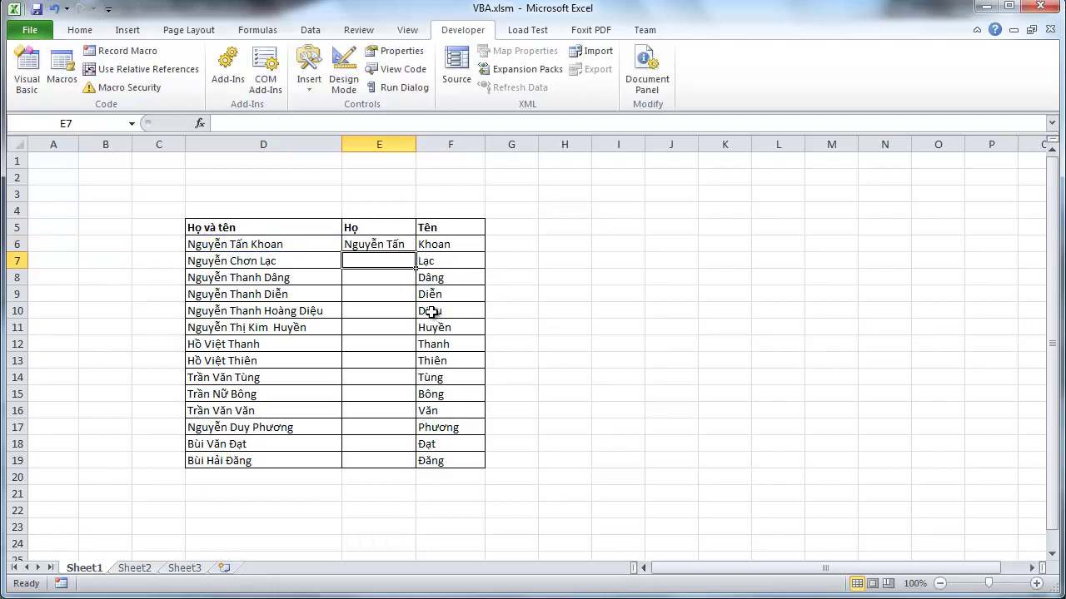
# Fill the TachHo formula down to E19 and widen column E
pyautogui.click(408, 246)
pyautogui.moveTo(416, 253); pyautogui.dragTo(417, 465)
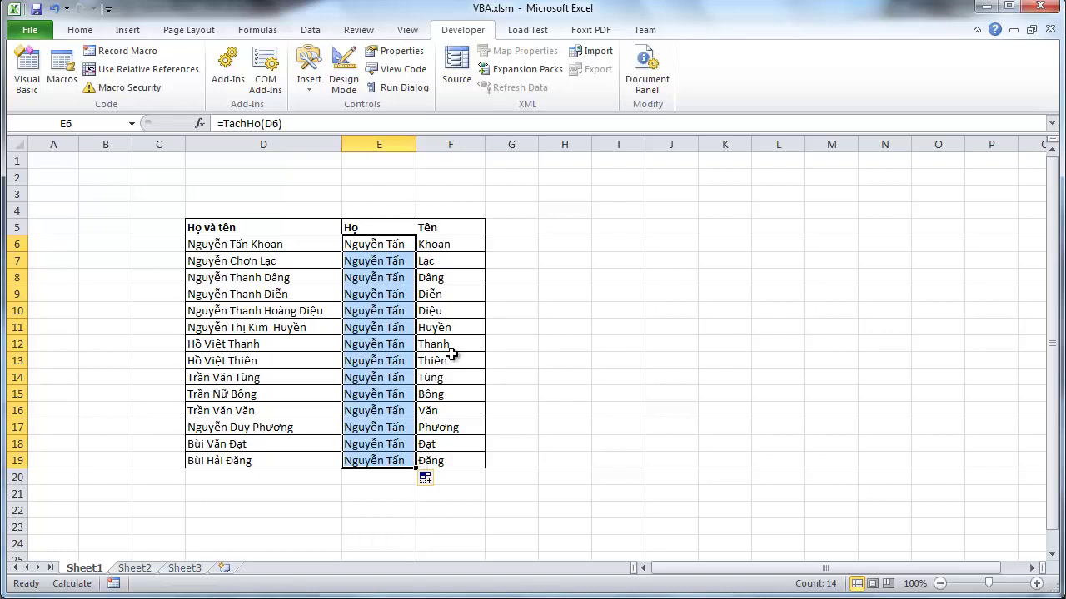
pyautogui.click(403, 247)
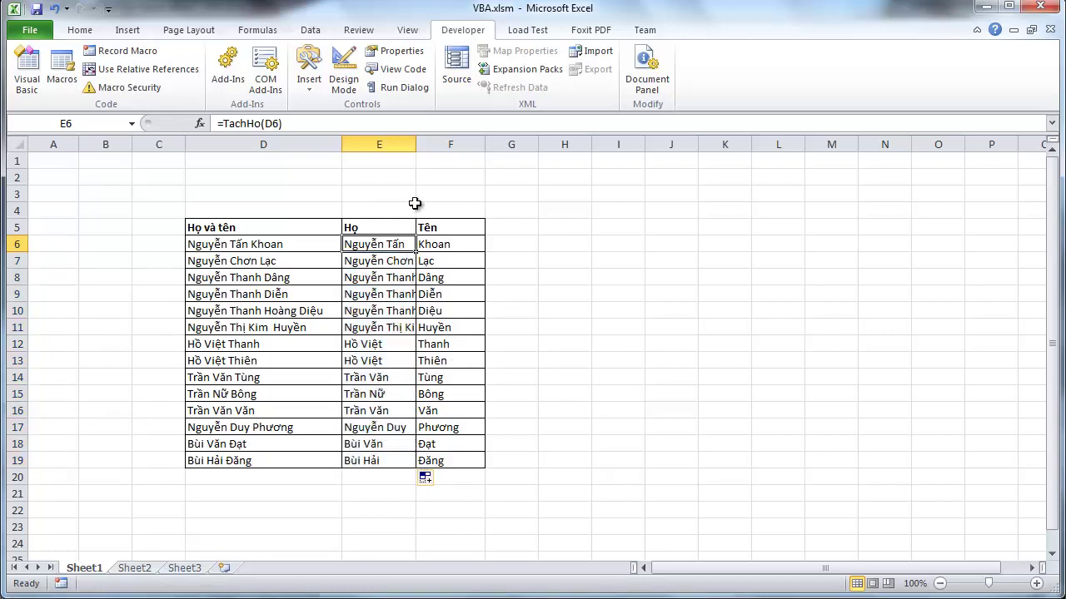
pyautogui.moveTo(415, 148); pyautogui.dragTo(472, 148)
# Review the Họ and Tên results in E6:F19 and the full name in D6
pyautogui.click(450, 313)
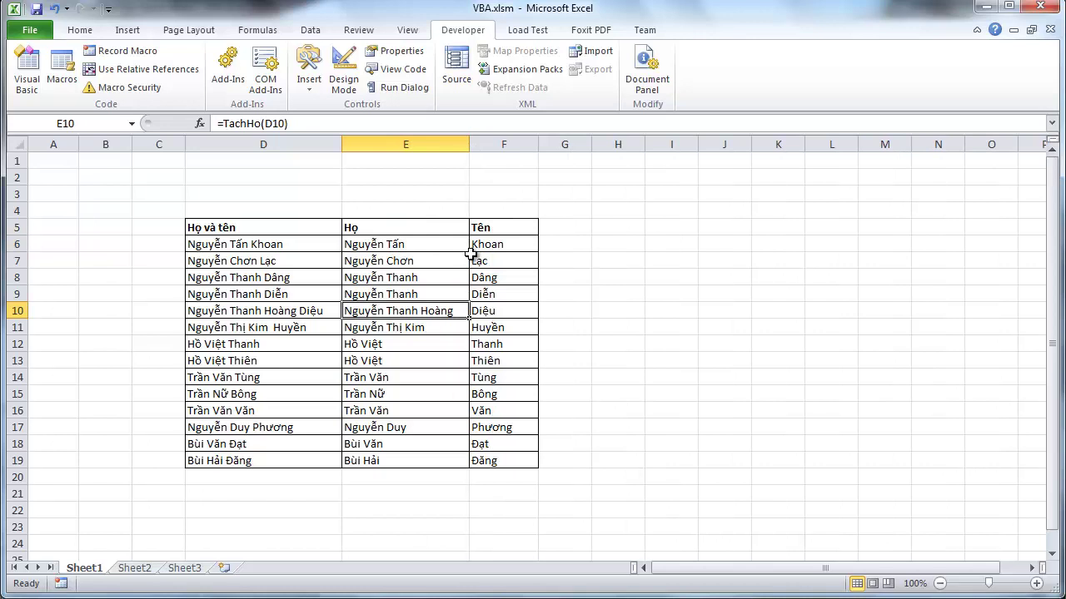
pyautogui.moveTo(484, 244); pyautogui.dragTo(491, 459)
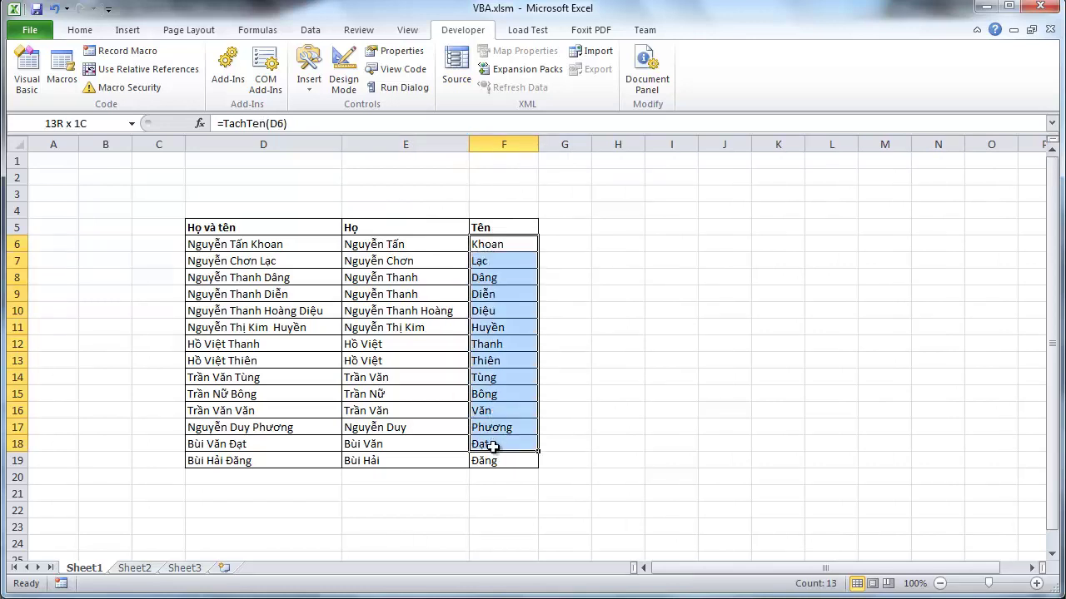
pyautogui.moveTo(416, 245); pyautogui.dragTo(418, 455)
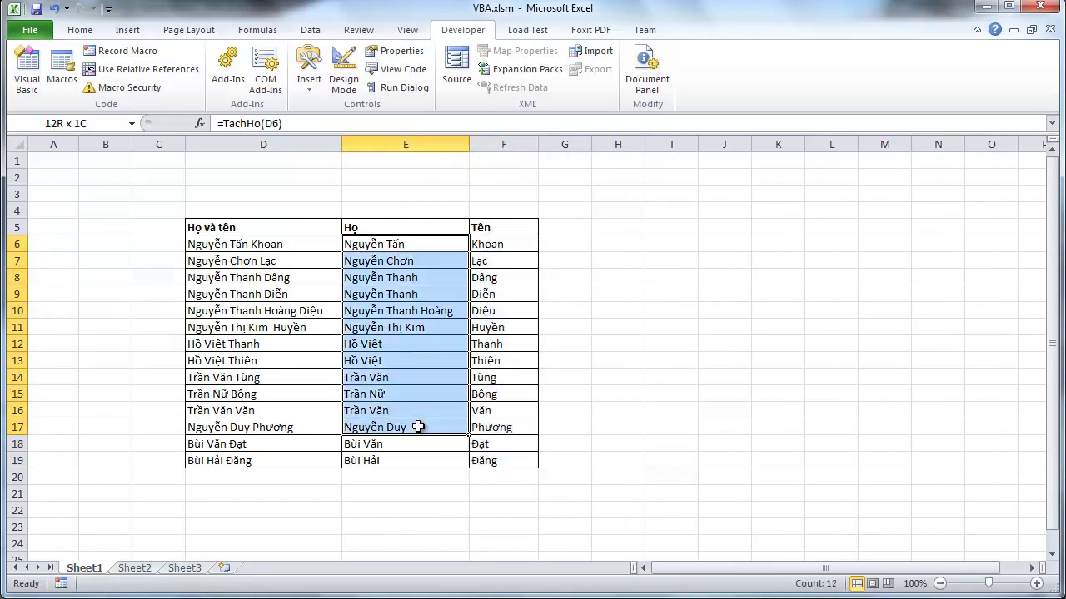
pyautogui.hotkey('ctrl', 'c')
pyautogui.press('Escape')
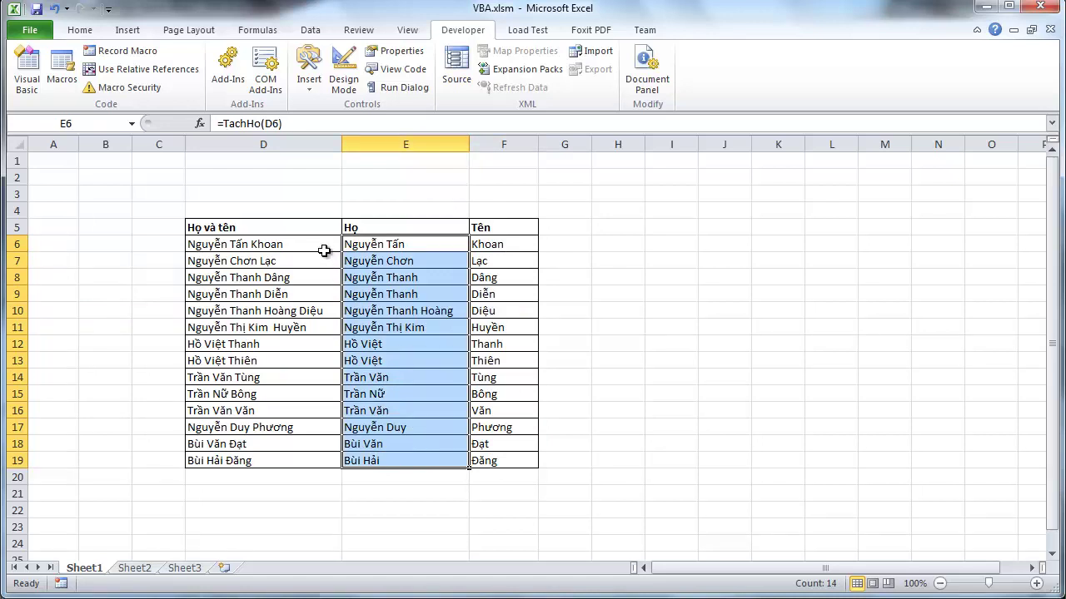
pyautogui.click(323, 251)
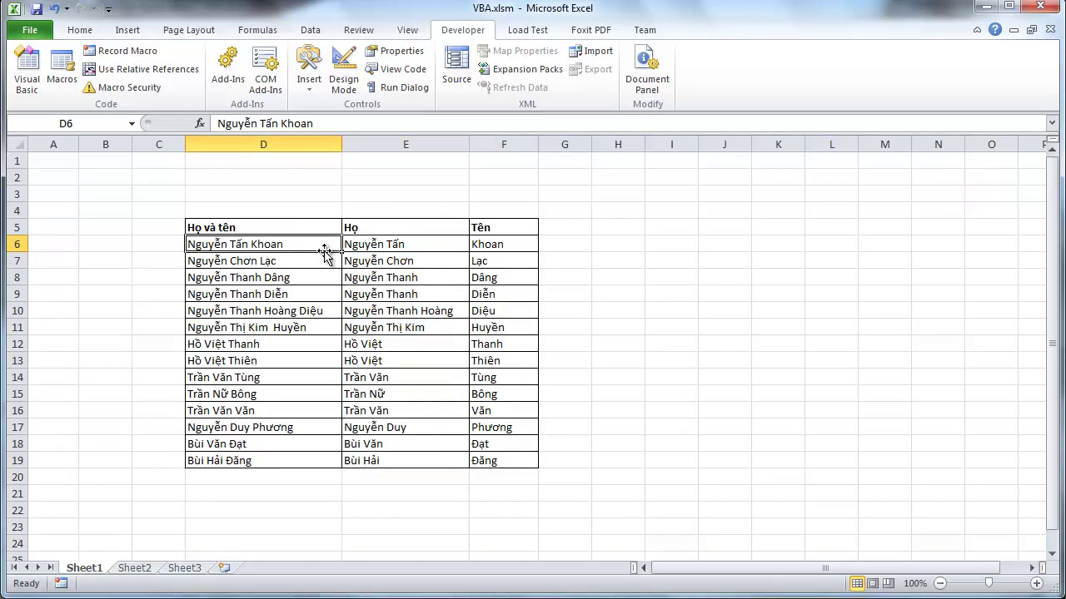
# Cut D19 down to just Đăng and verify E19 is blank while F19 shows Đăng
pyautogui.click(278, 460)
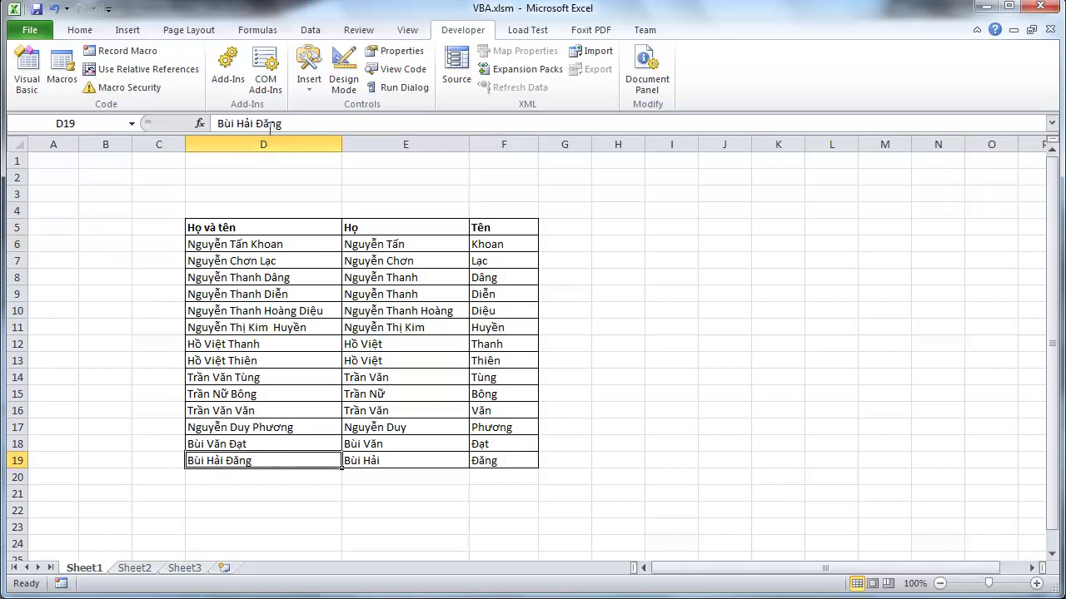
pyautogui.moveTo(250, 123); pyautogui.dragTo(215, 124)
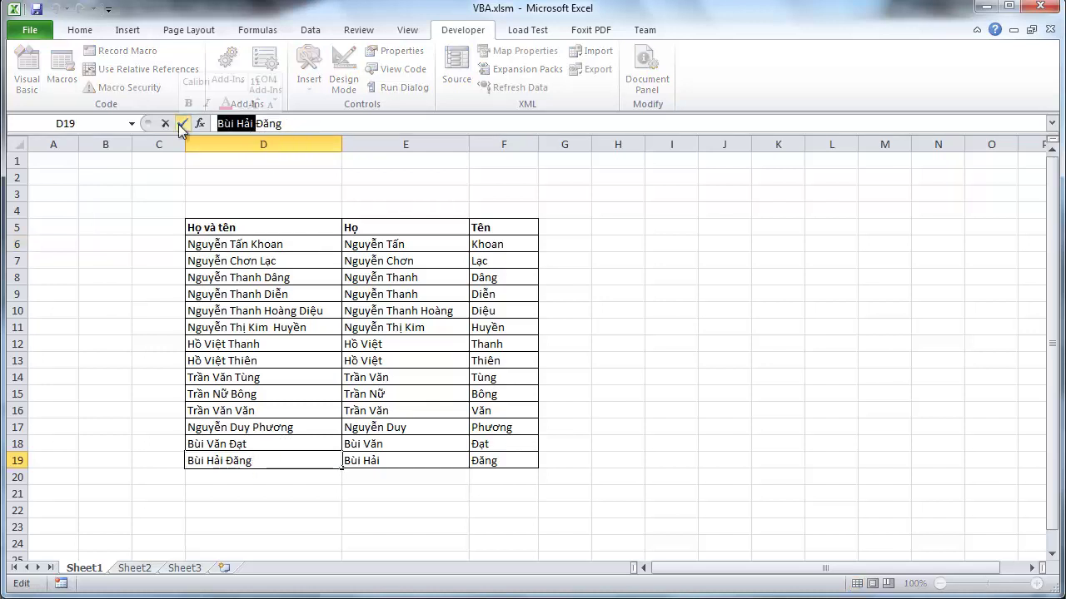
pyautogui.press('BackSpace')
pyautogui.press('Return')
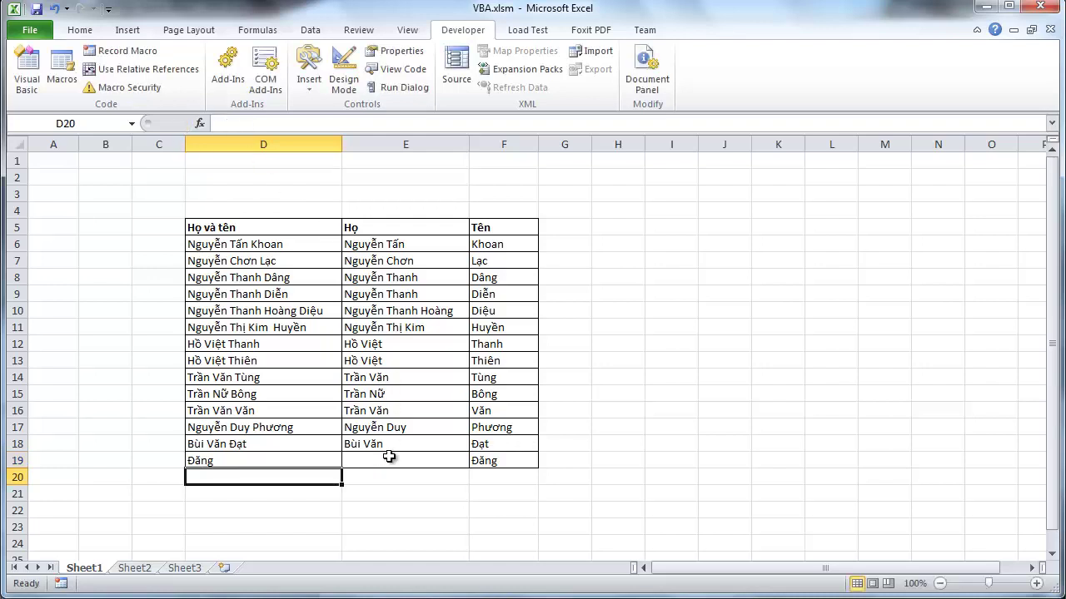
pyautogui.click(391, 458)
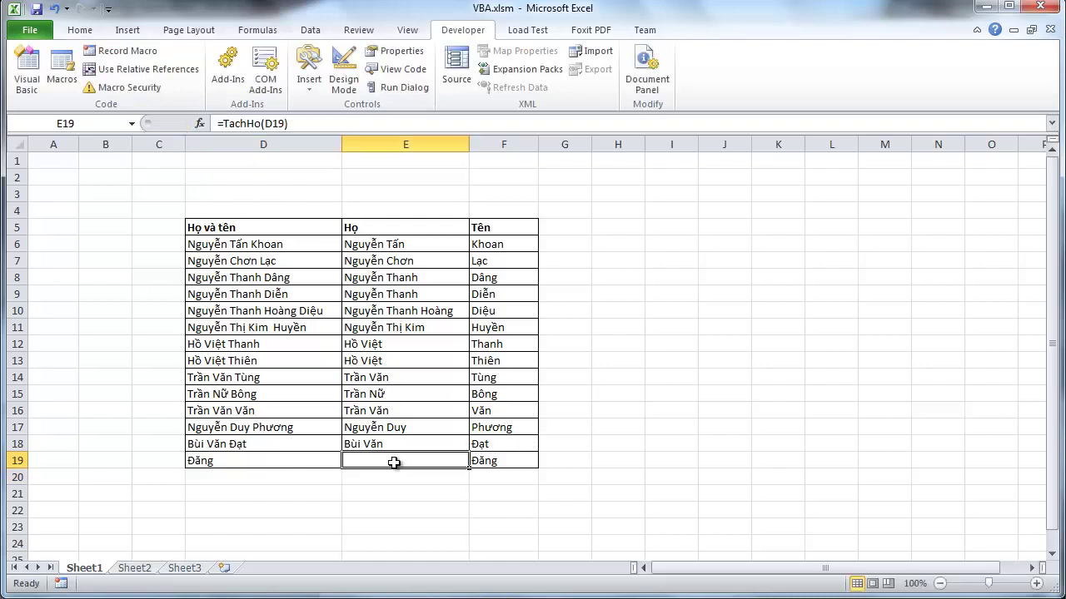
pyautogui.click(483, 463)
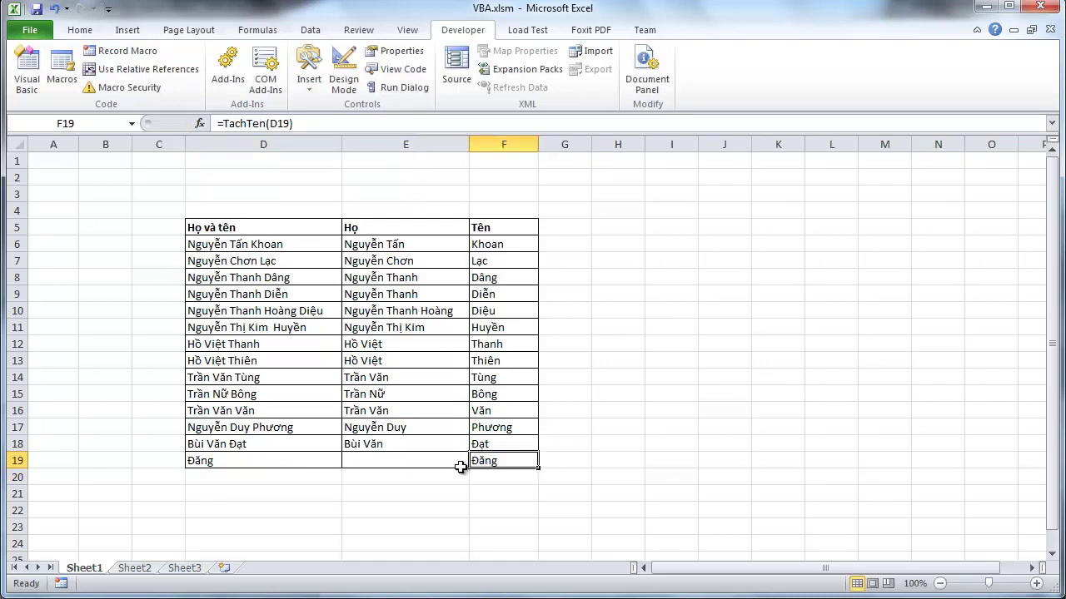
pyautogui.click(426, 464)
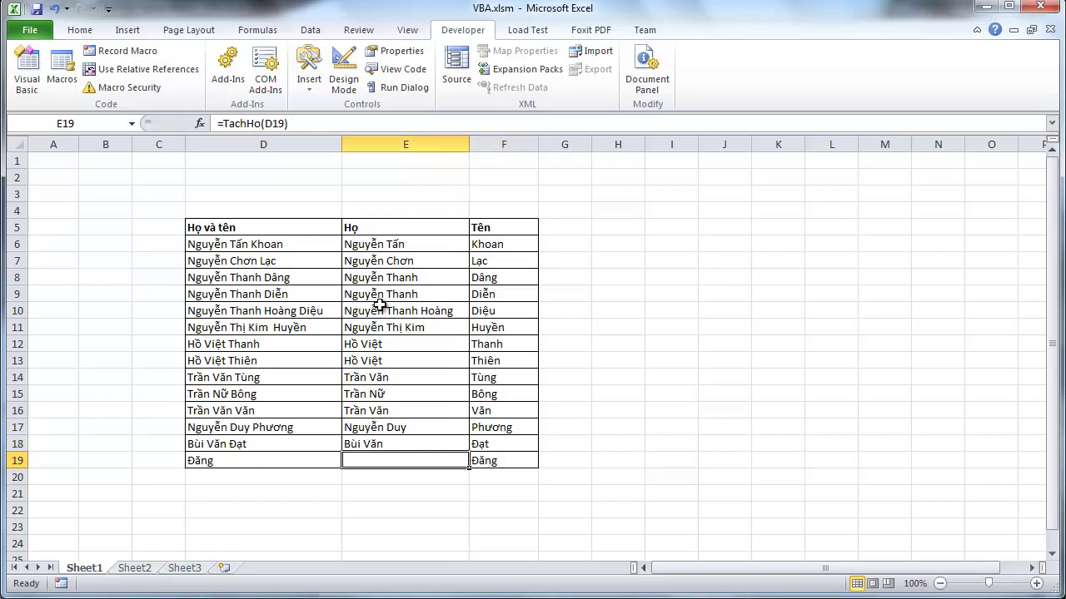